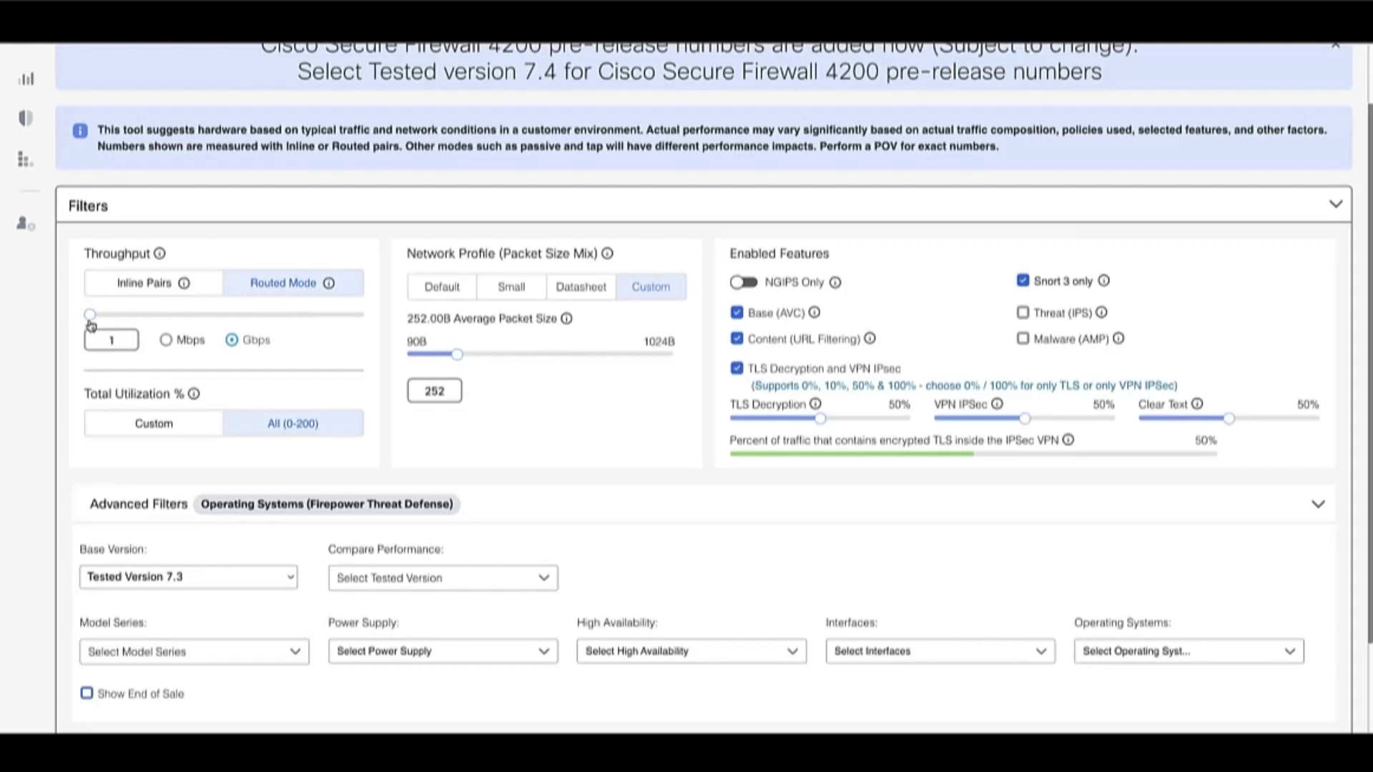
Step: Raise throughput to 12 Gbps and set the packet mix to Custom with a 90-byte average size
mouse_move(91, 323)
mouse_down()
mouse_move(132, 322)
mouse_move(91, 323)
mouse_up()
drag(409, 254, 520, 256)
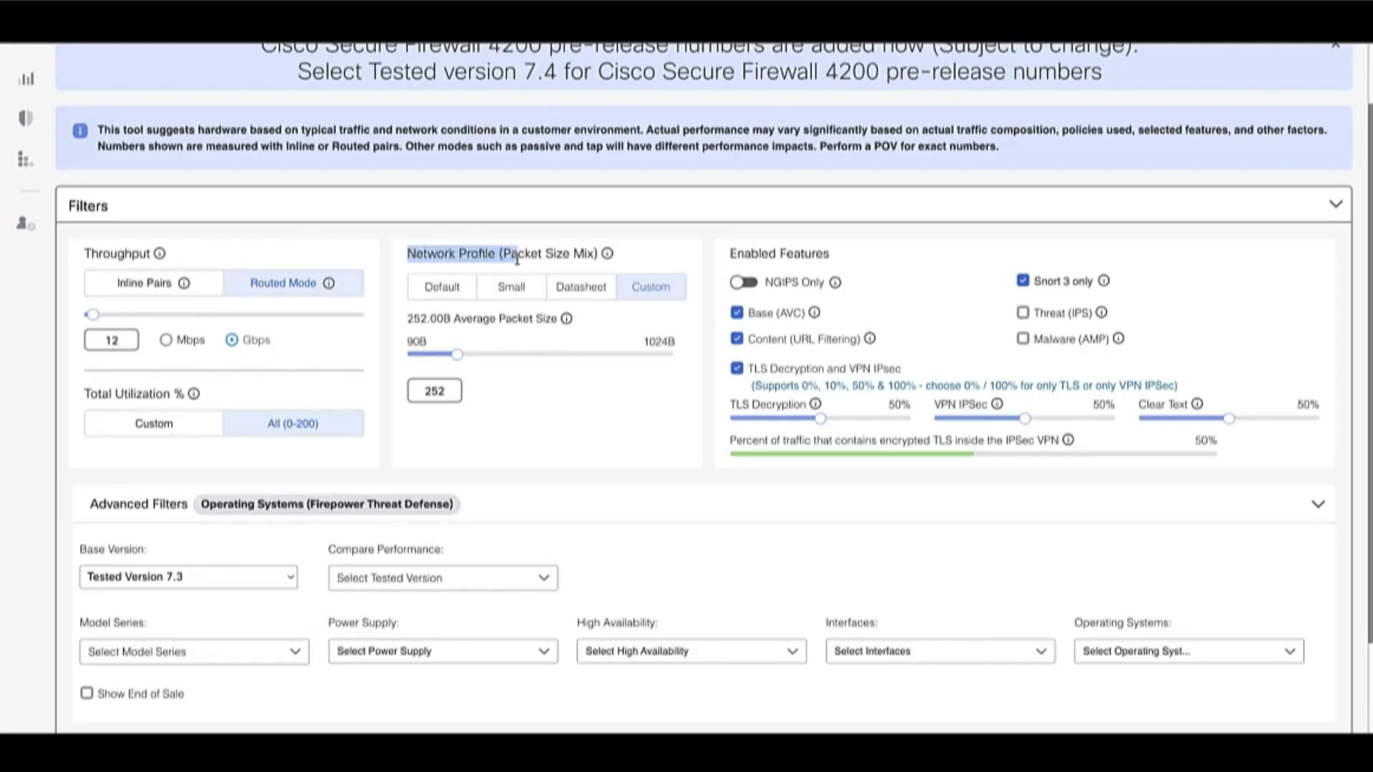
click(441, 287)
click(532, 292)
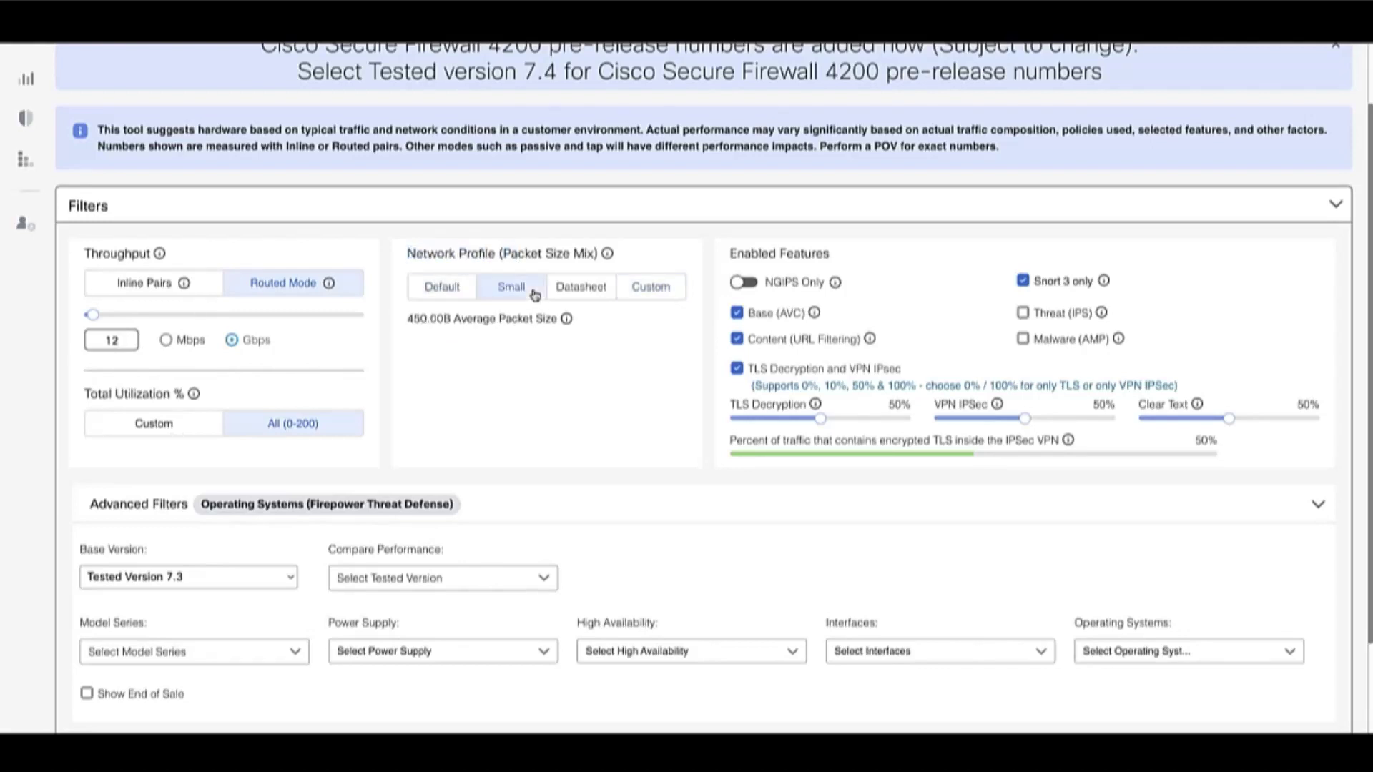
click(578, 293)
click(651, 293)
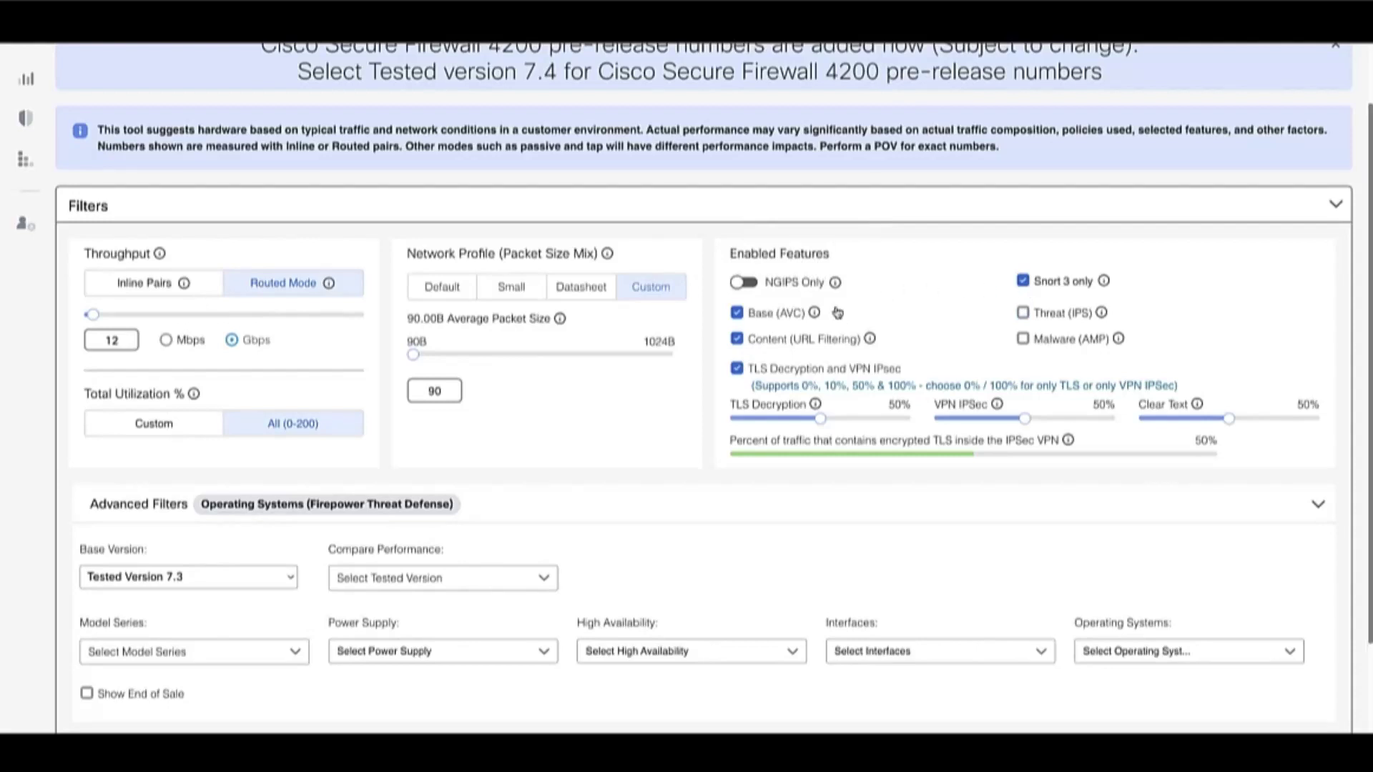
click(737, 369)
click(737, 369)
mouse_move(820, 420)
mouse_down()
mouse_move(799, 422)
mouse_move(822, 424)
mouse_up()
mouse_move(1025, 422)
mouse_down()
mouse_move(1044, 424)
mouse_move(1026, 427)
mouse_up()
scroll(612, 466, down, 3)
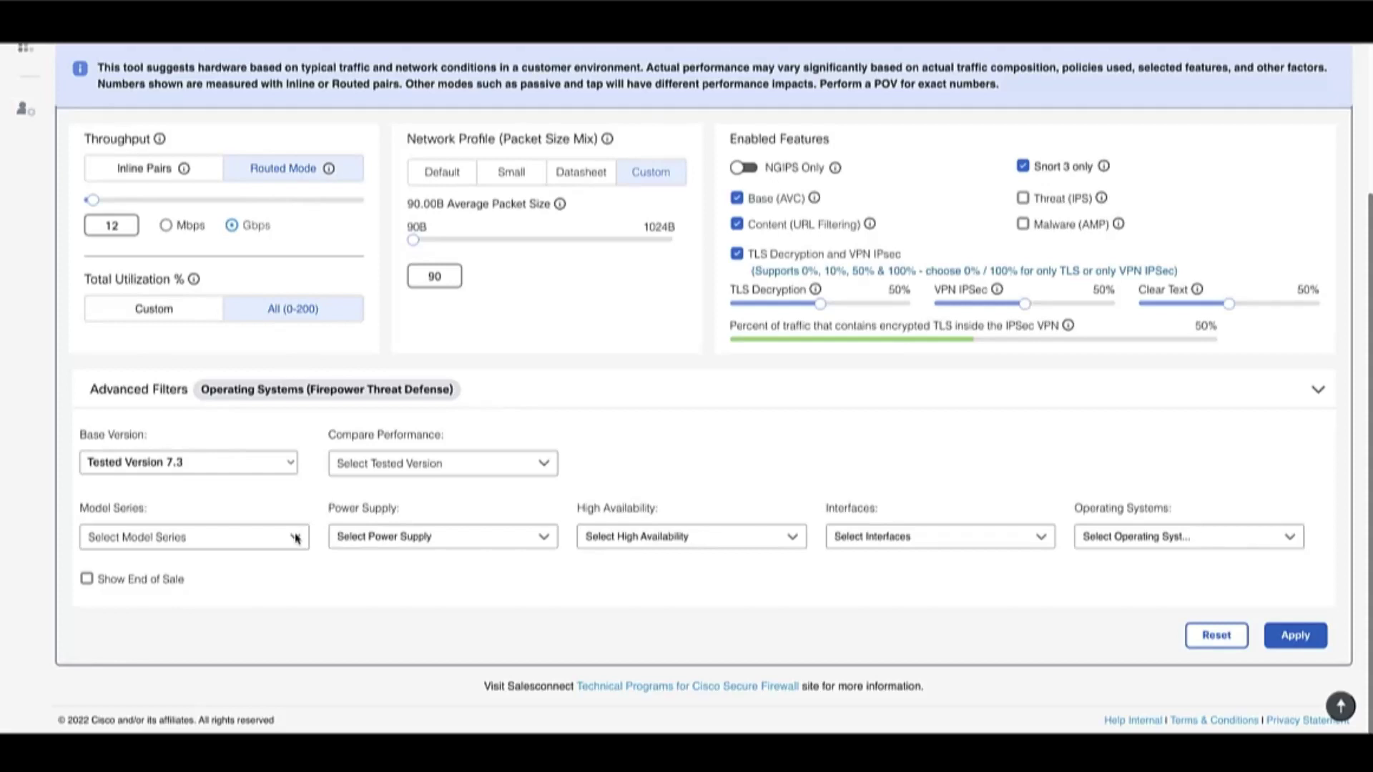
Step: Review the Model Series, Power Supply, Interfaces and Operating Systems options, and toggle Show End of Sale on then off
click(296, 539)
click(297, 538)
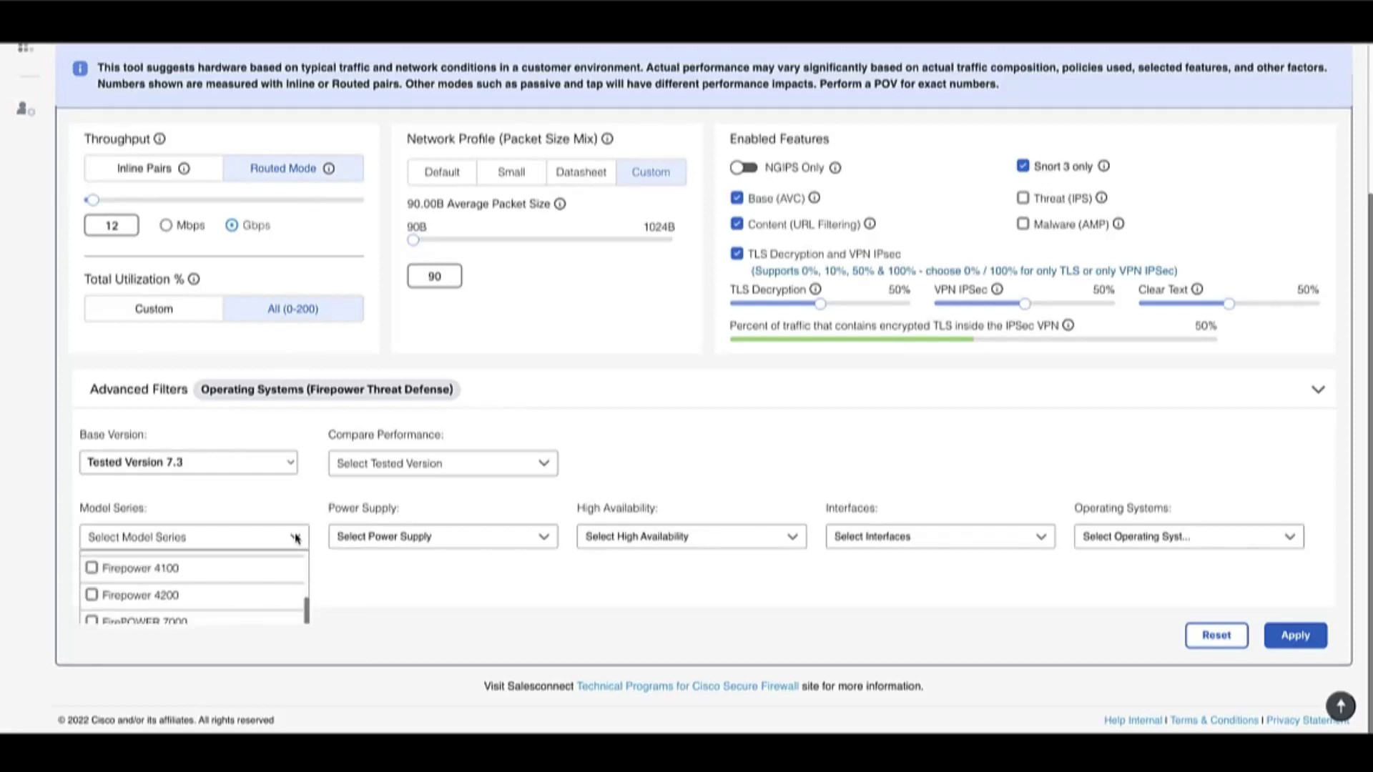
click(449, 545)
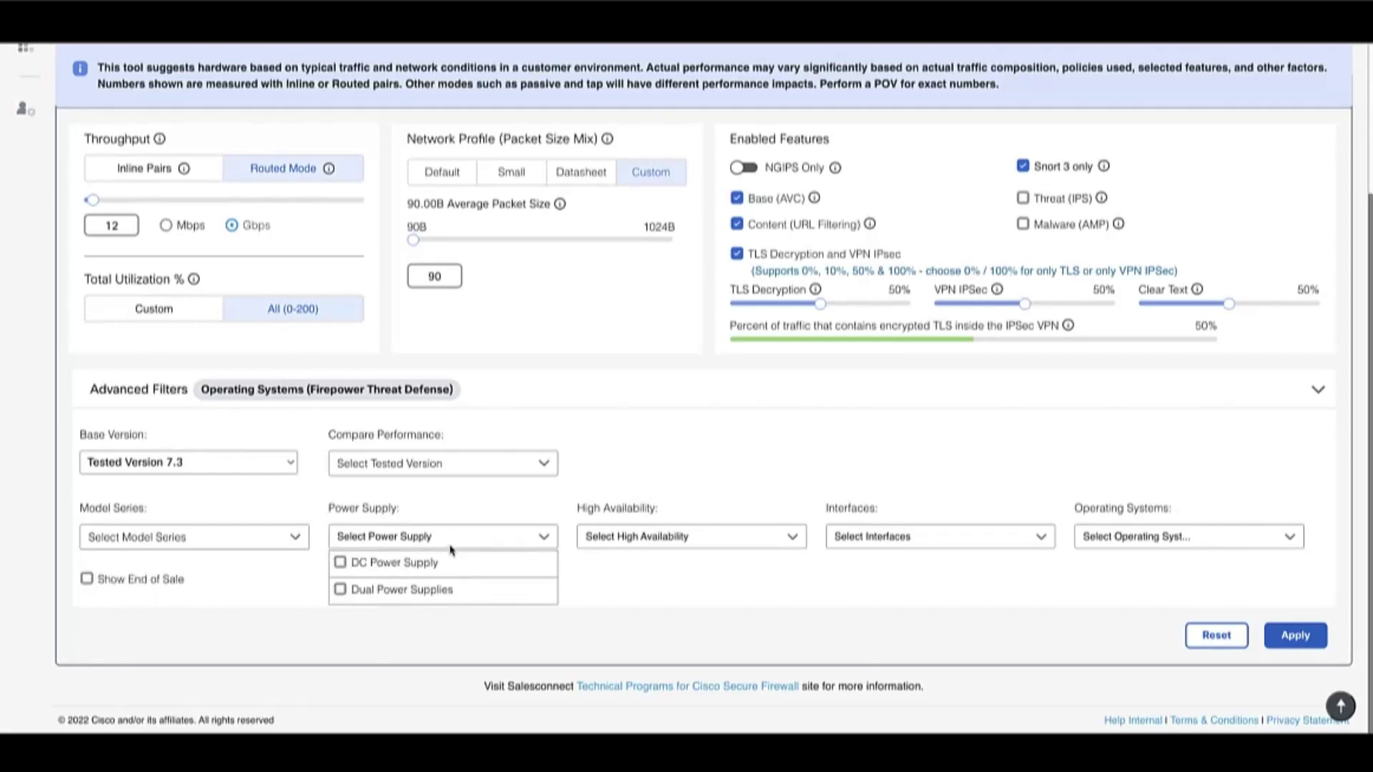
click(861, 549)
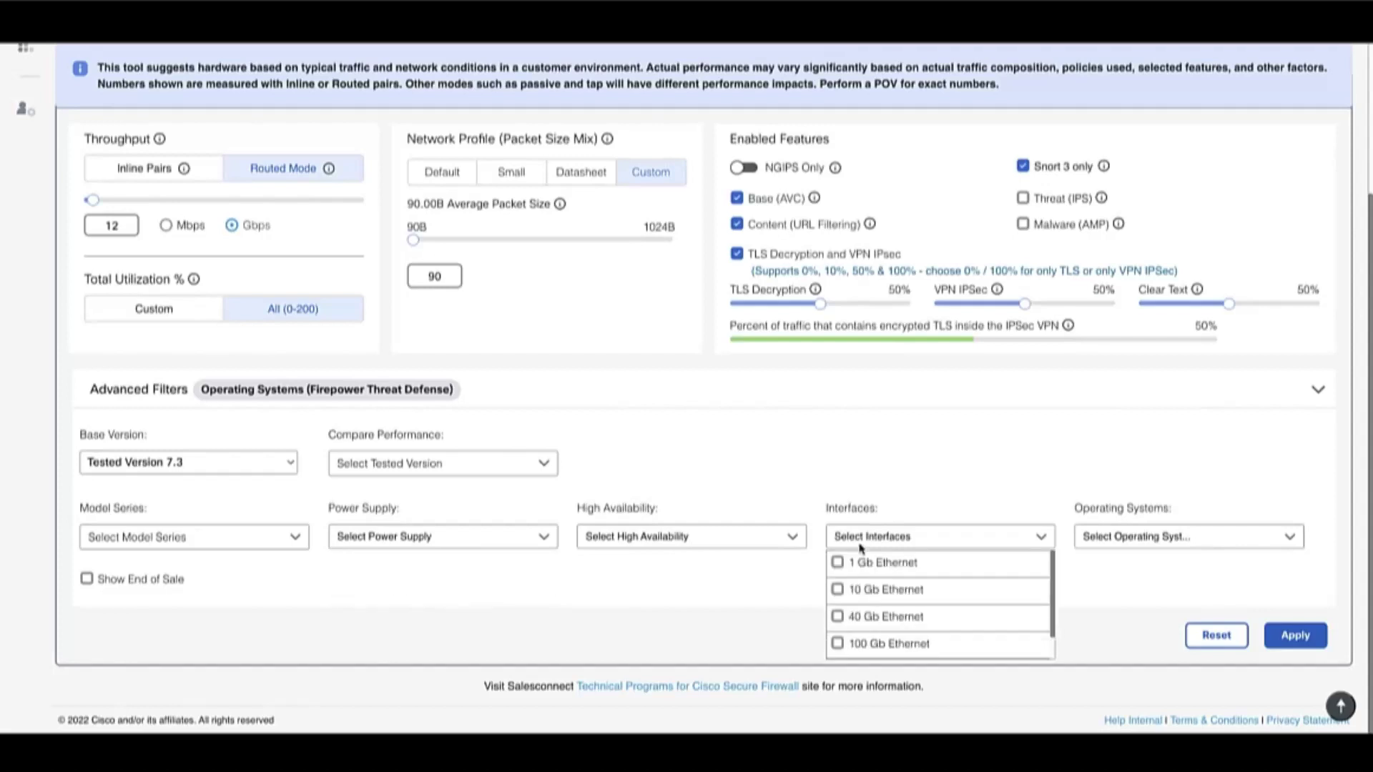
scroll(935, 622, down, 1)
click(1143, 535)
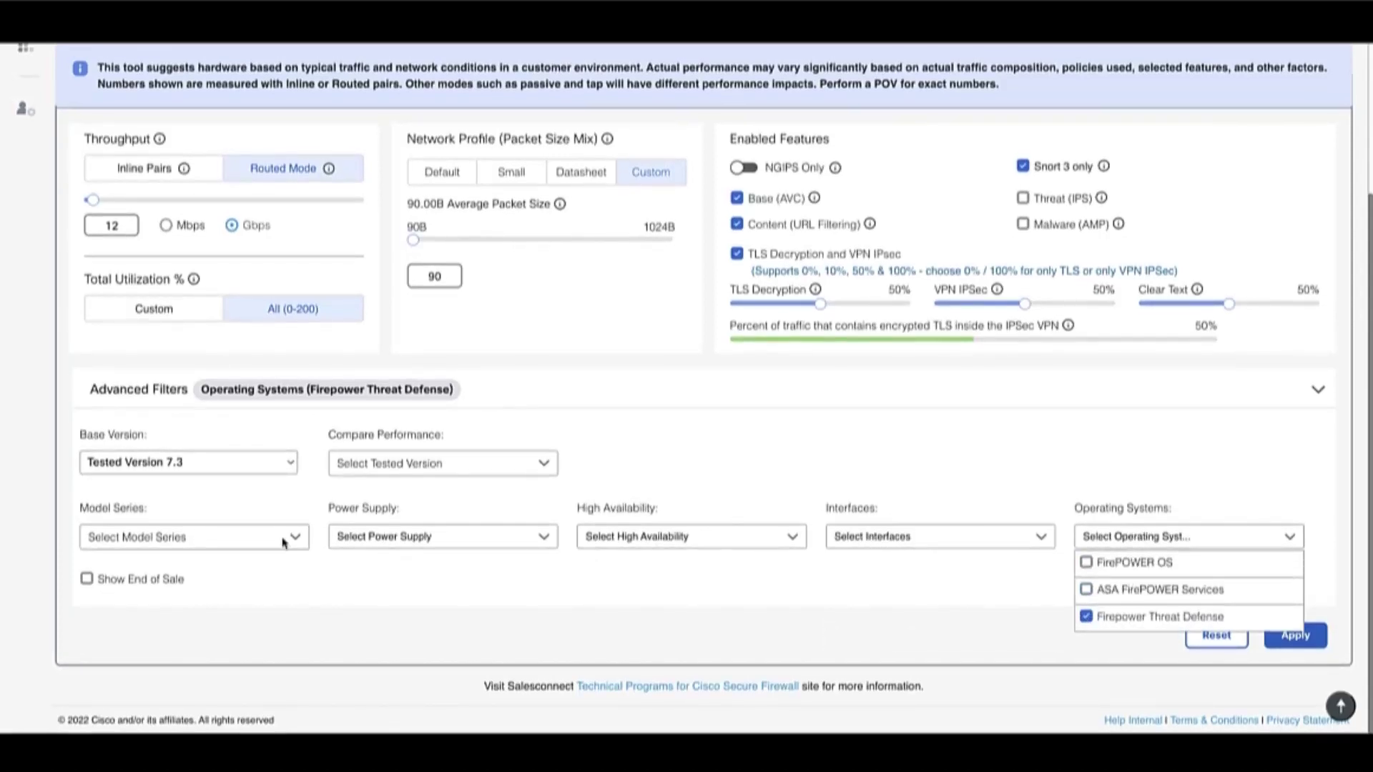
click(87, 581)
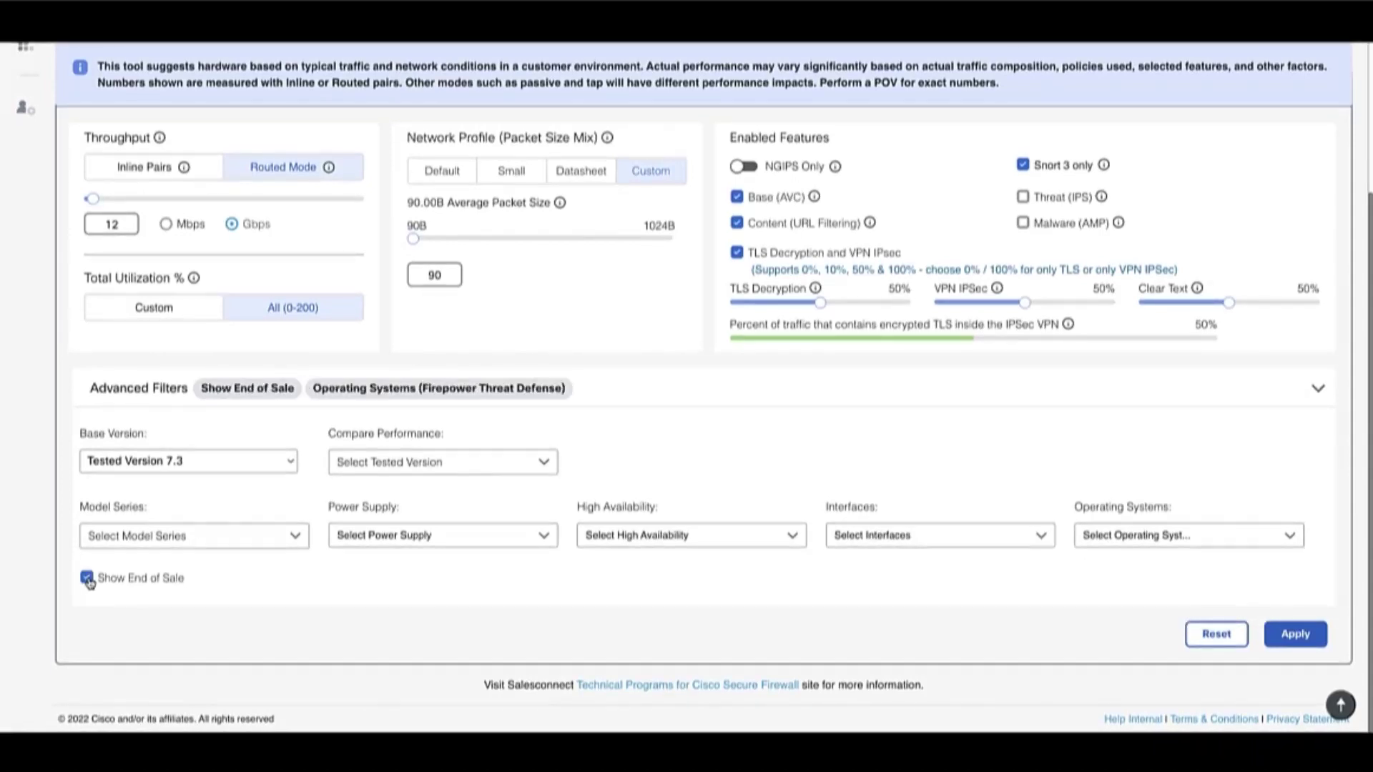
click(87, 579)
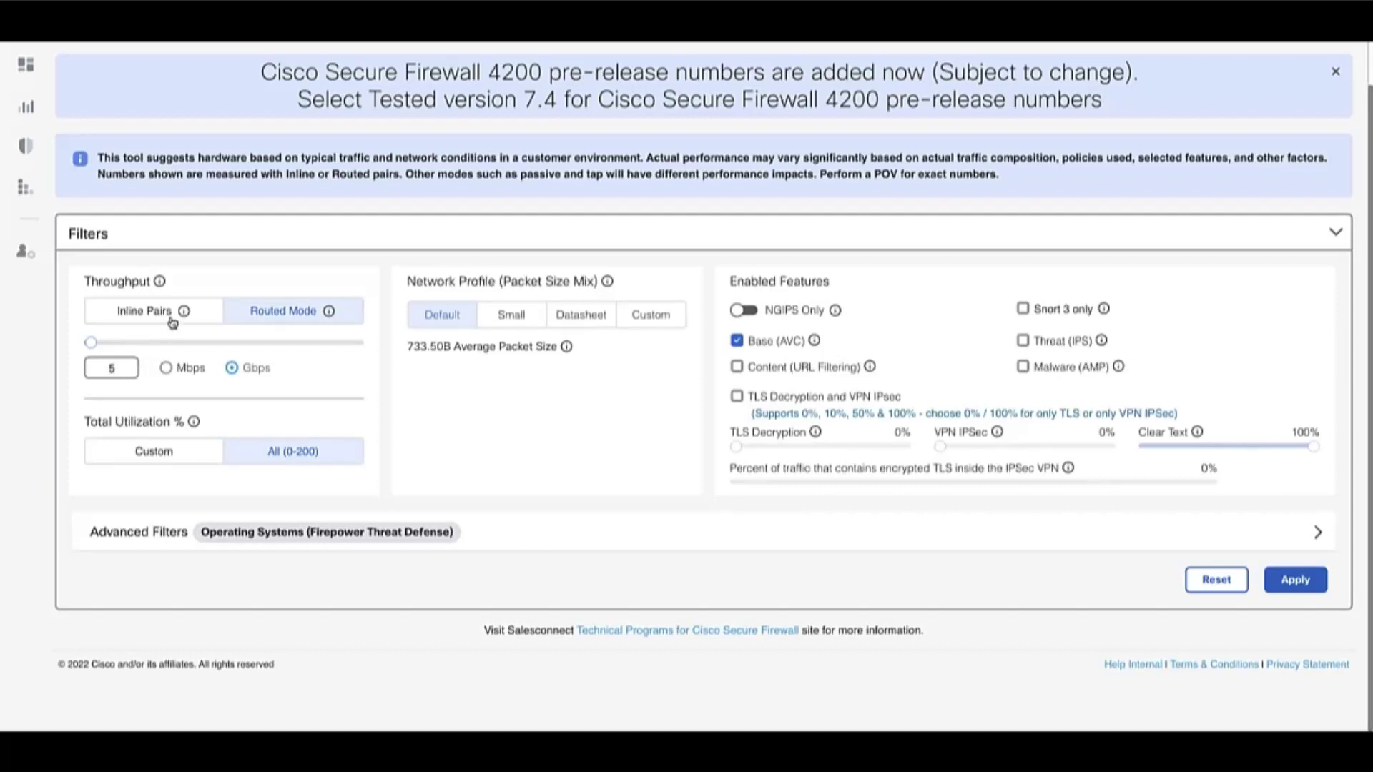
Step: Keep Routed Mode throughput and enable Threat (IPS) inspection alongside Base (AVC)
click(268, 323)
click(268, 323)
click(1023, 344)
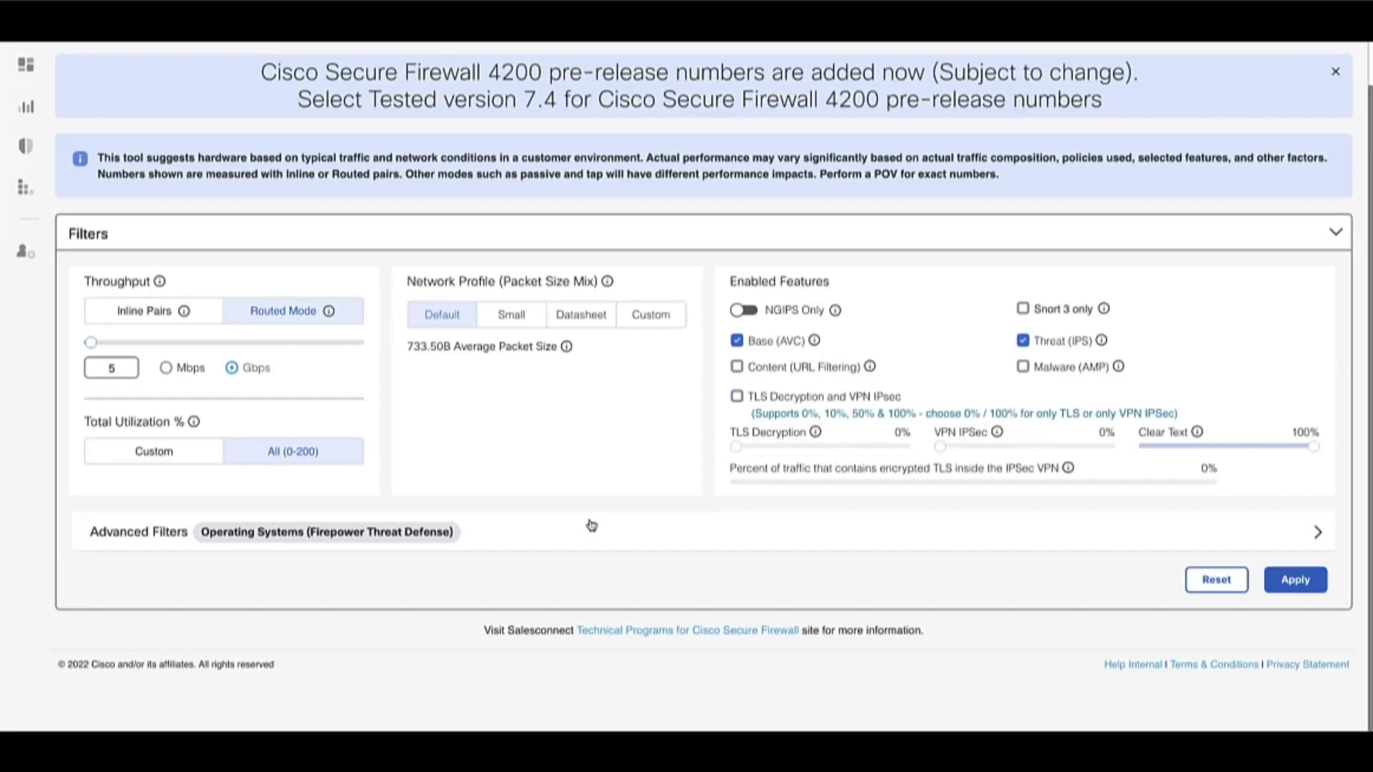
Step: Expand Advanced Filters, check the Operating Systems selection, and apply the filters
click(571, 537)
scroll(930, 572, down, 2)
click(1140, 679)
scroll(1145, 574, down, 1)
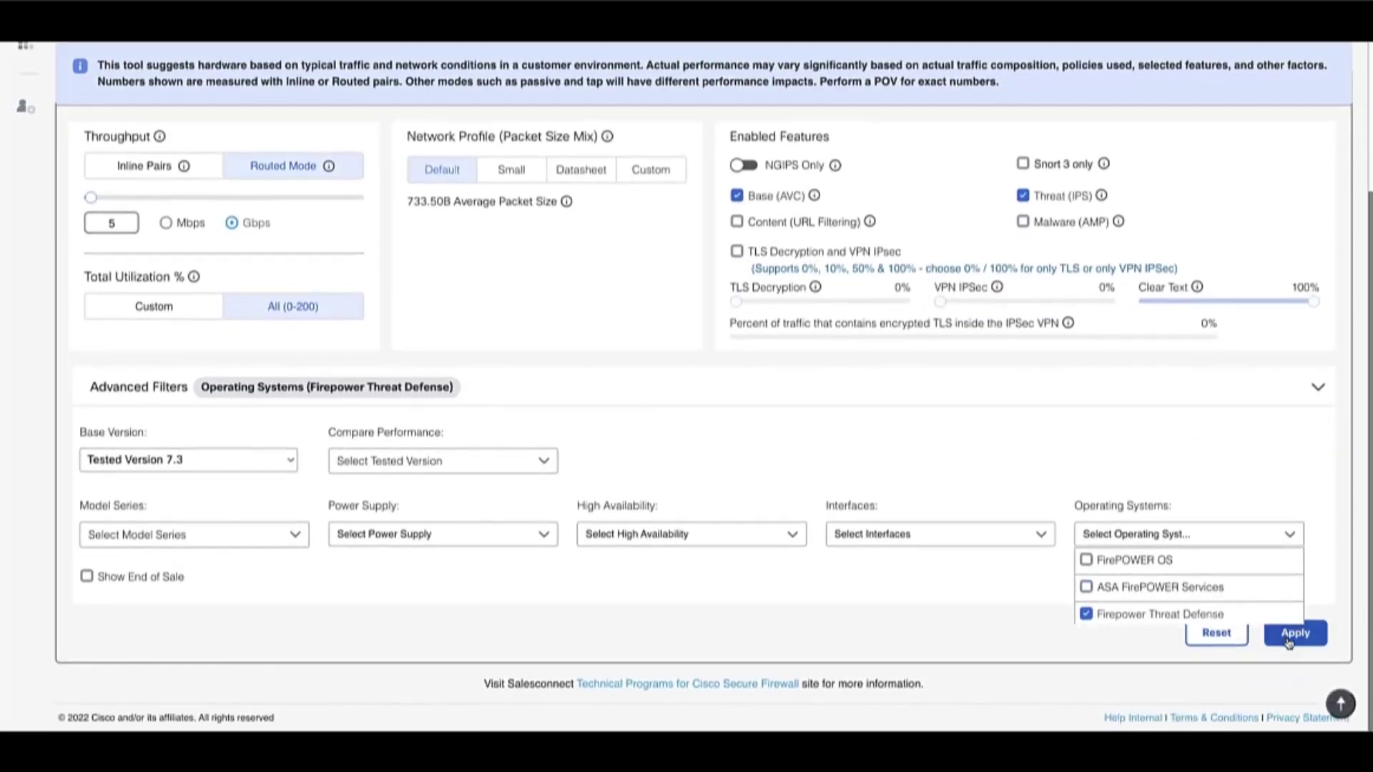
click(1289, 641)
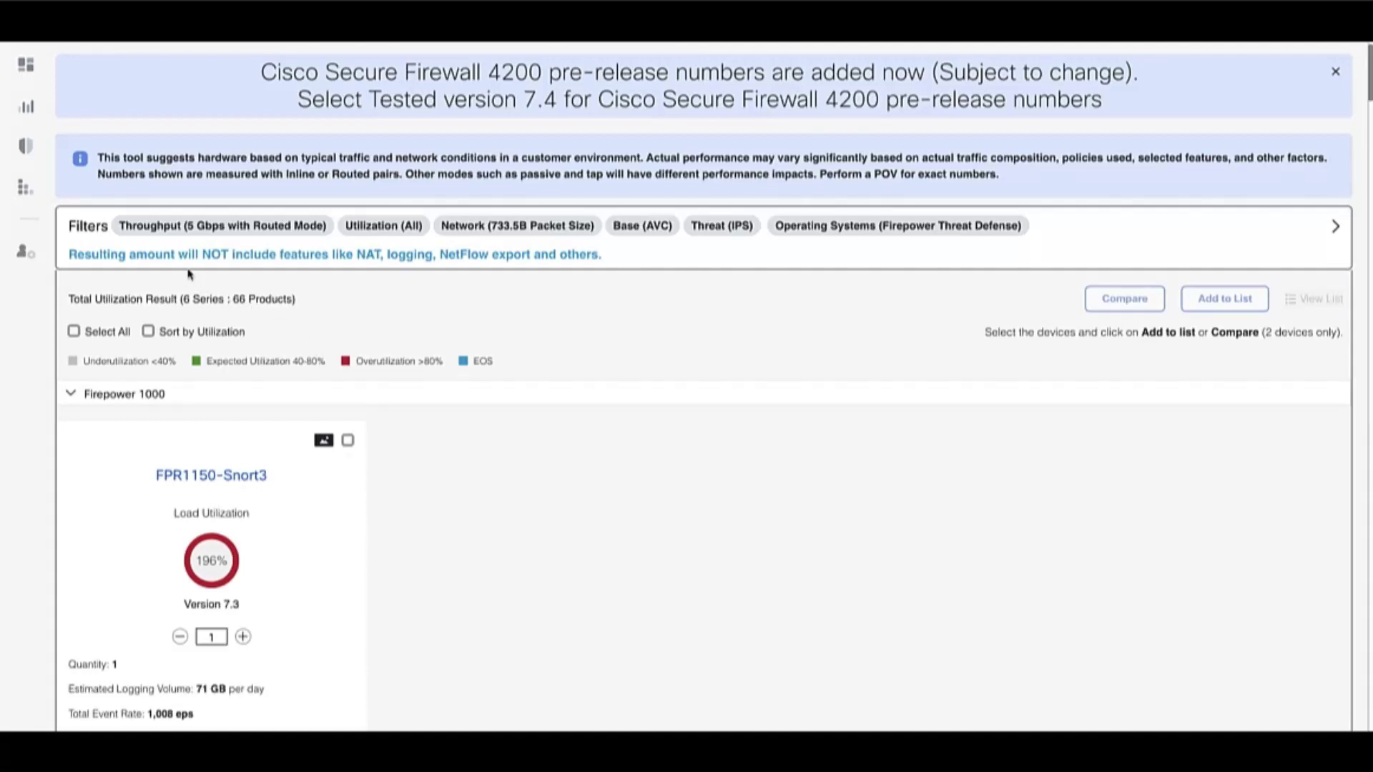
Step: Reopen the Filters panel and scroll the results to the Firepower 3100 cards, e.g. FPR3105-Snort3 at 63%
click(94, 234)
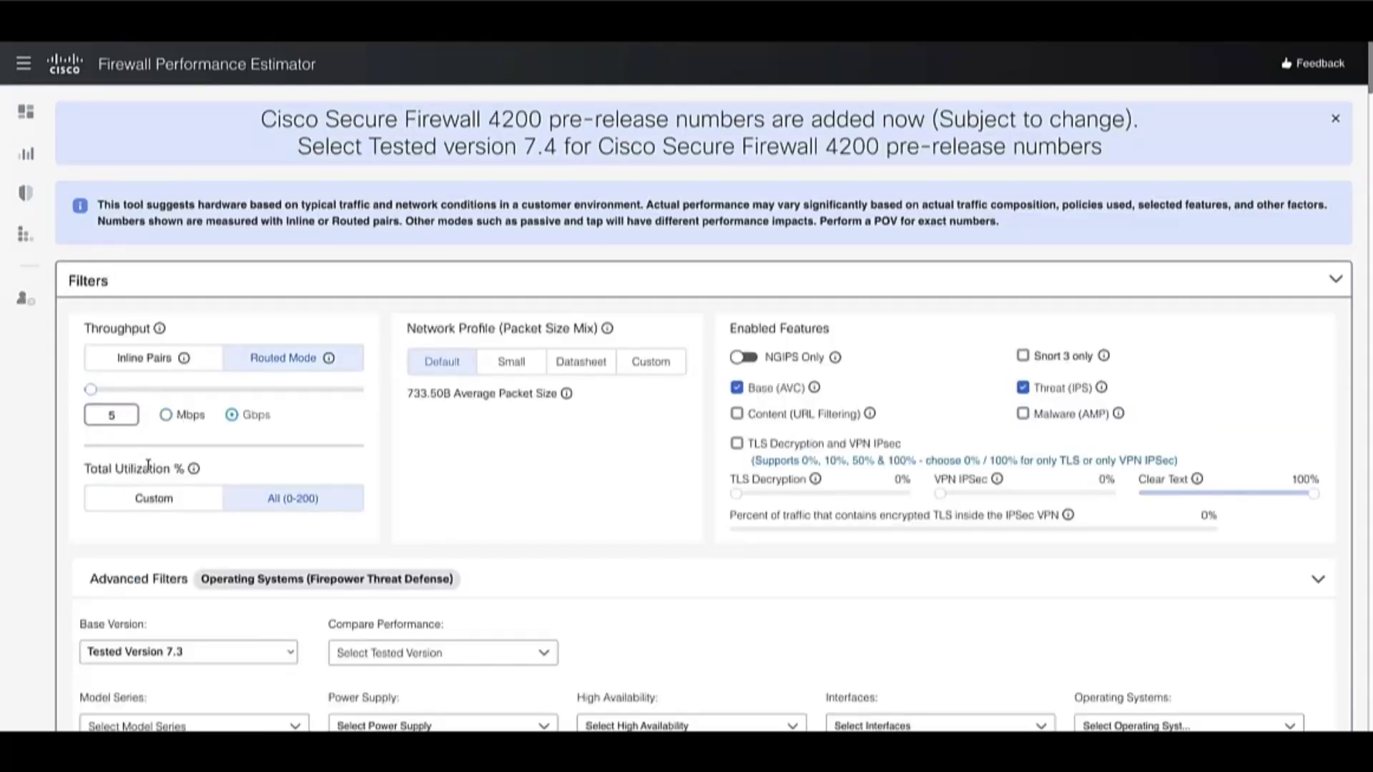
scroll(469, 501, down, 10)
scroll(470, 500, down, 3)
scroll(469, 500, down, 6)
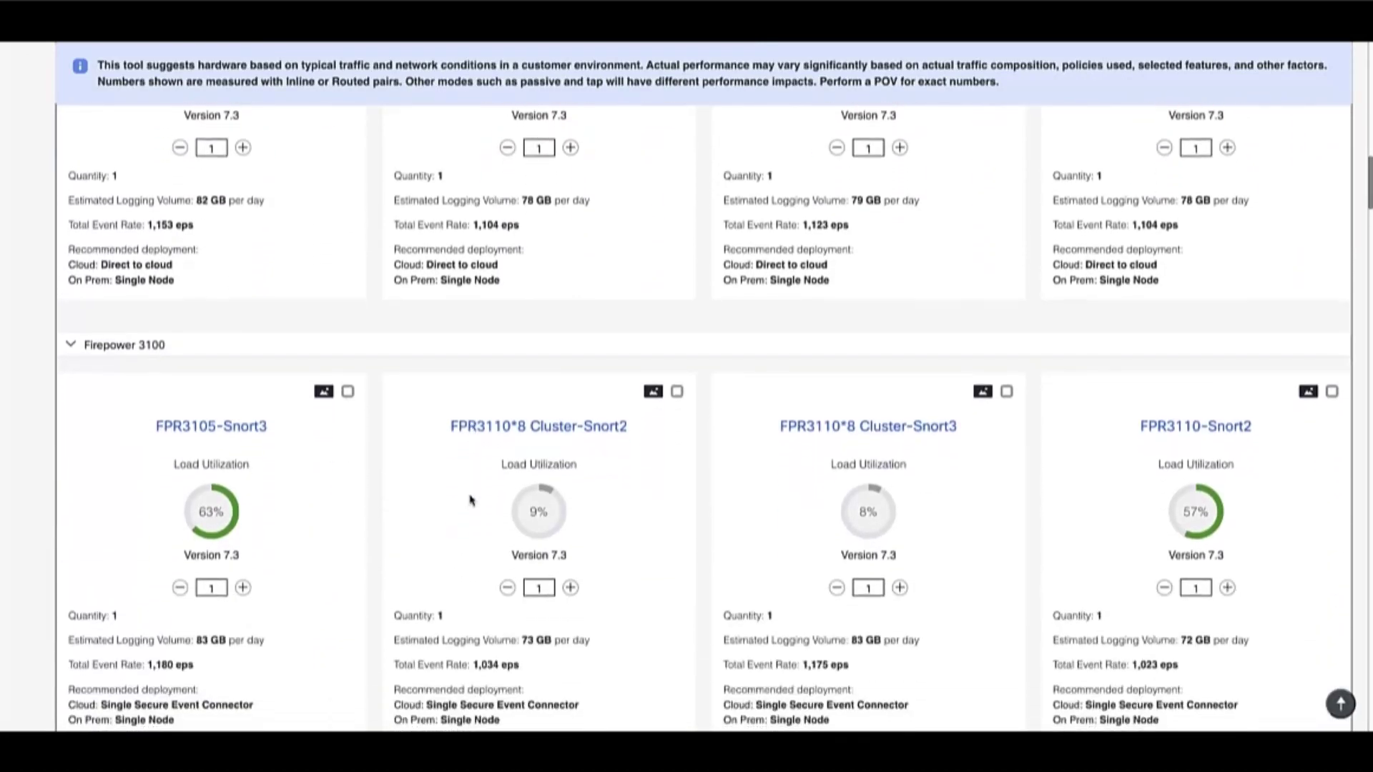
scroll(470, 500, down, 2)
scroll(470, 500, down, 4)
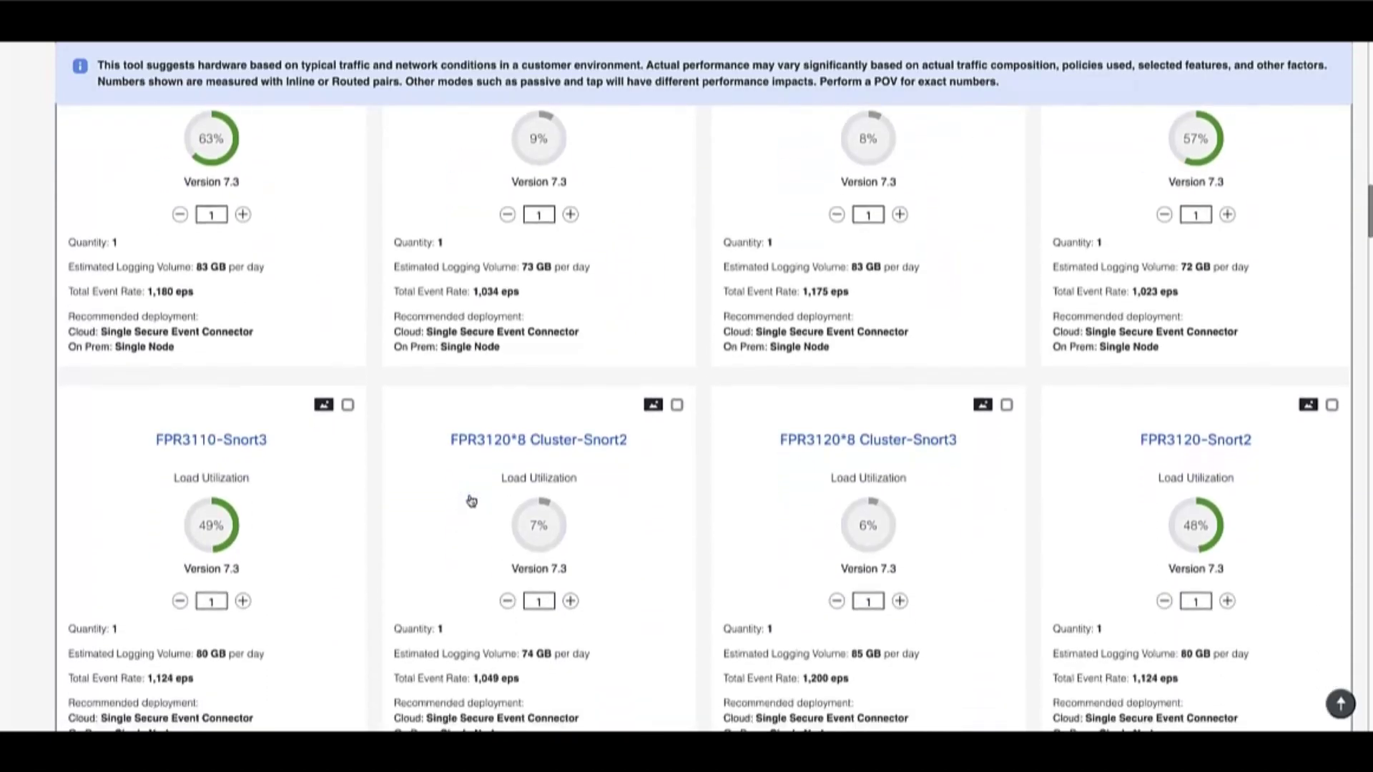
scroll(293, 544, down, 1)
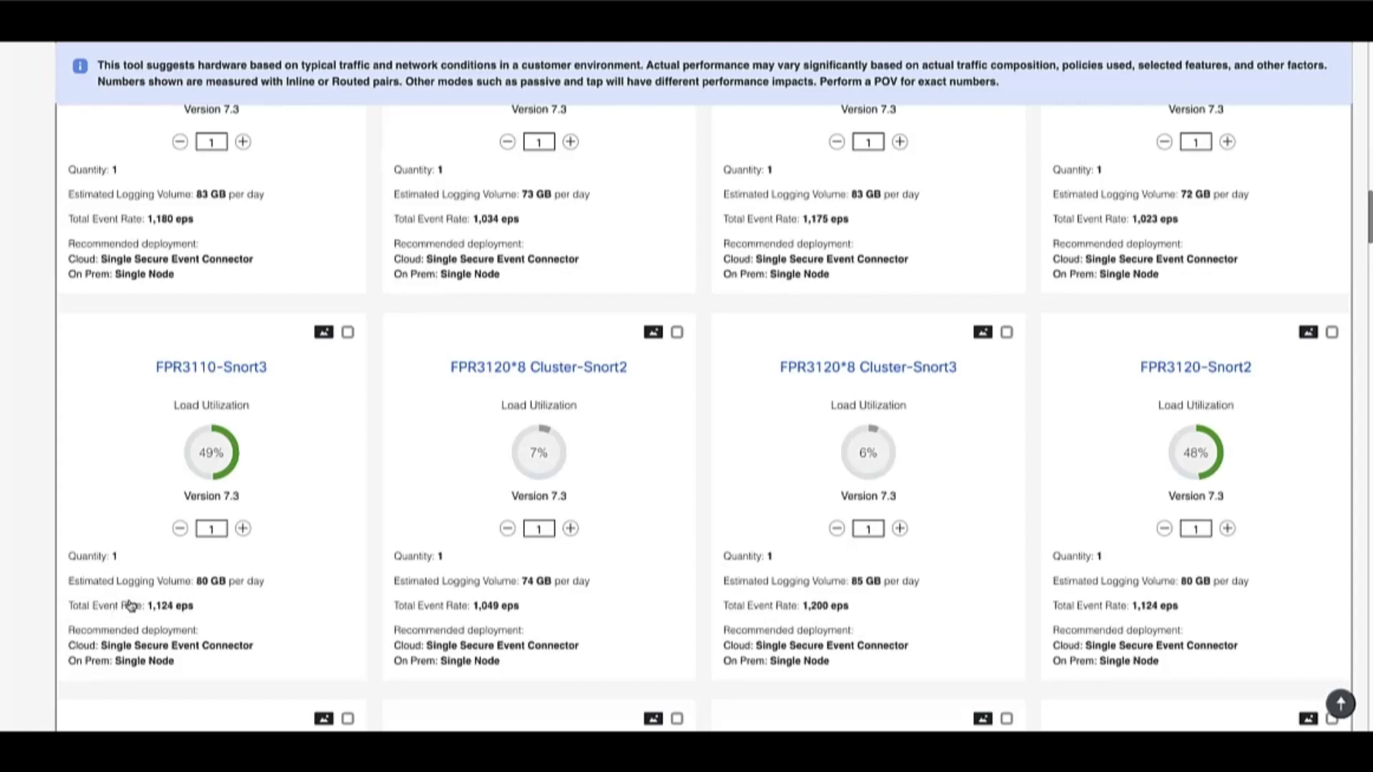
click(243, 529)
click(180, 530)
click(179, 529)
scroll(274, 537, up, 10)
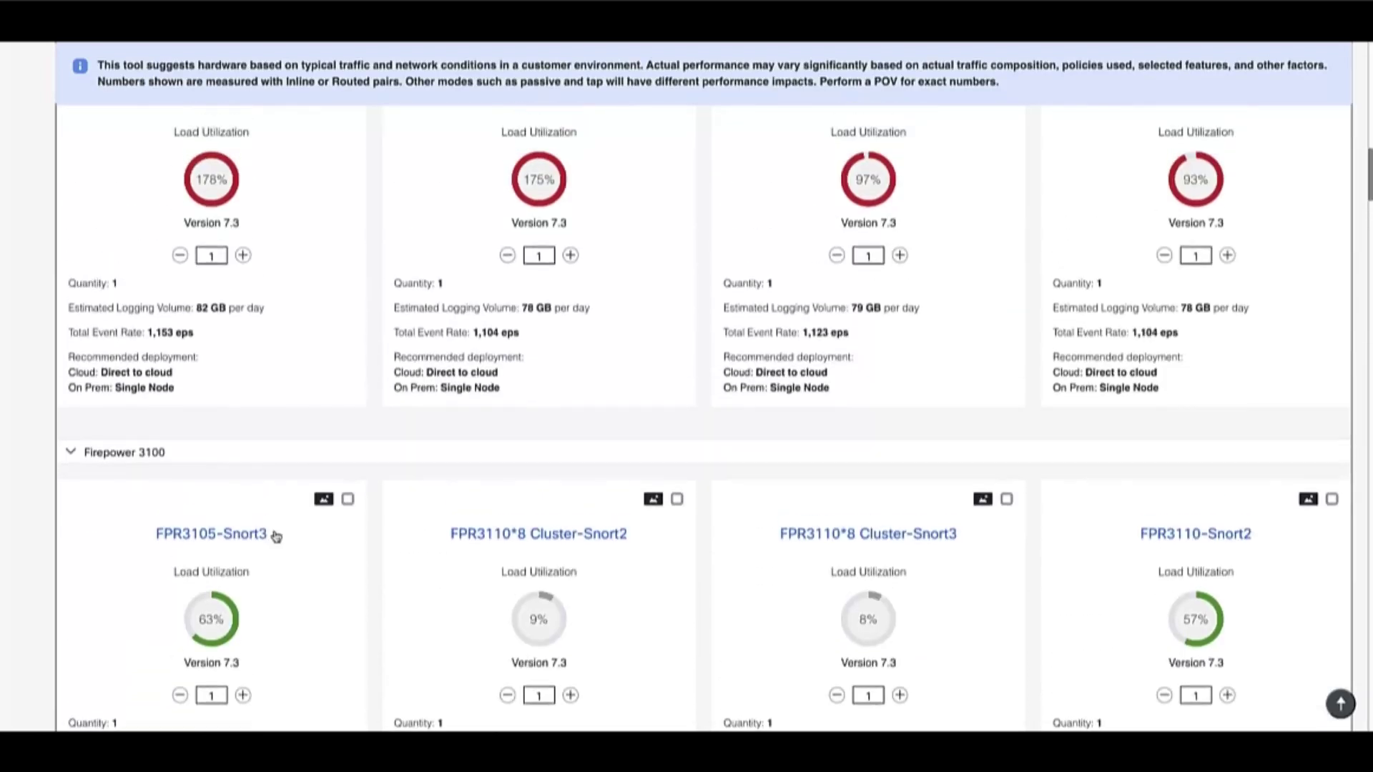
scroll(275, 536, up, 2)
scroll(276, 537, down, 6)
scroll(275, 536, down, 6)
scroll(273, 536, up, 1)
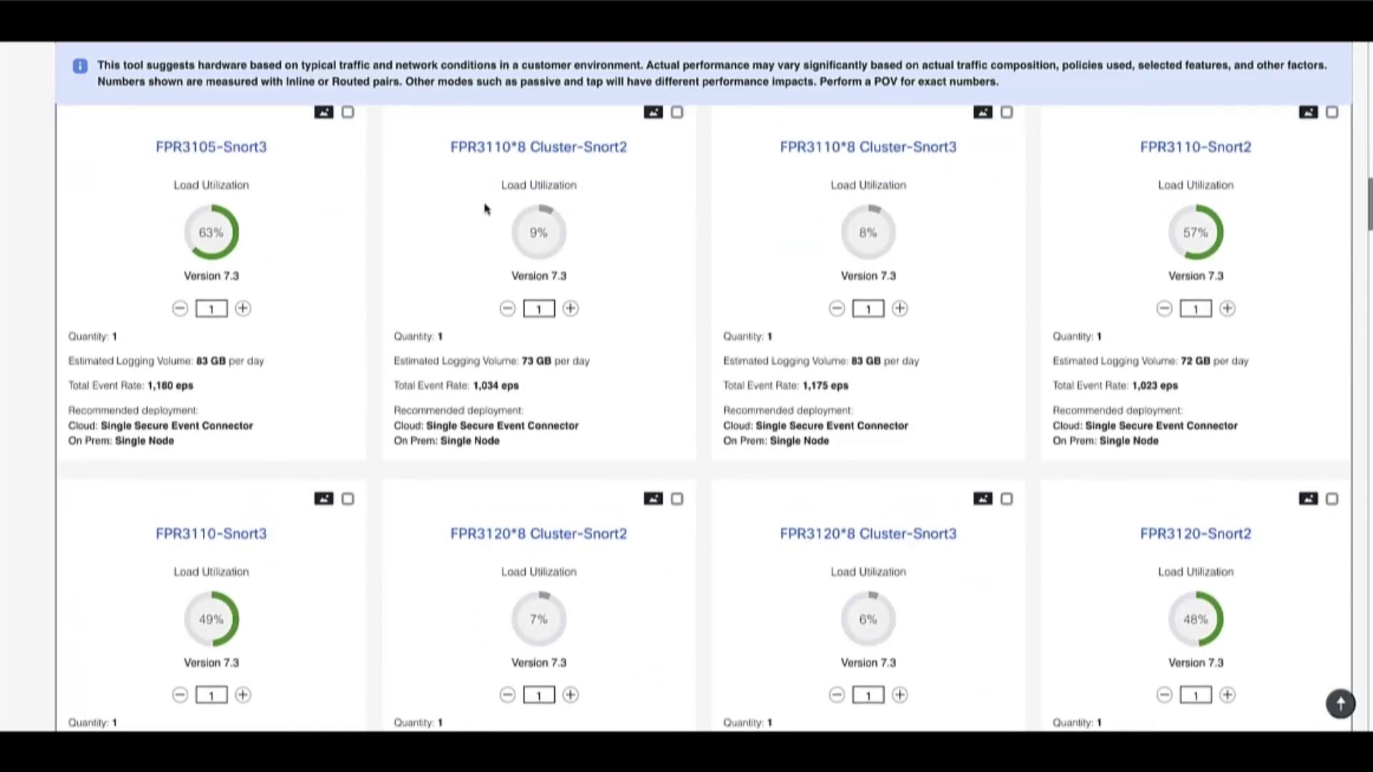
scroll(485, 209, up, 1)
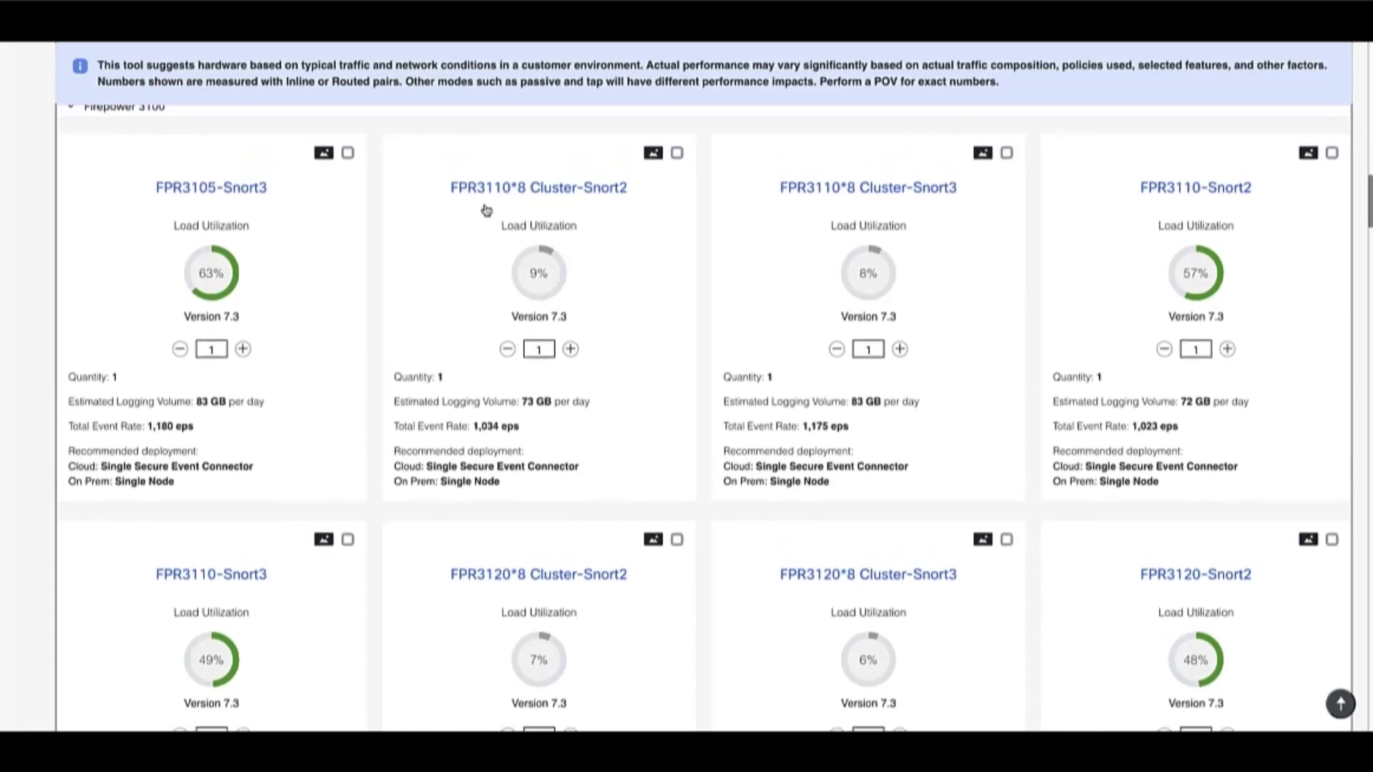
scroll(615, 253, down, 8)
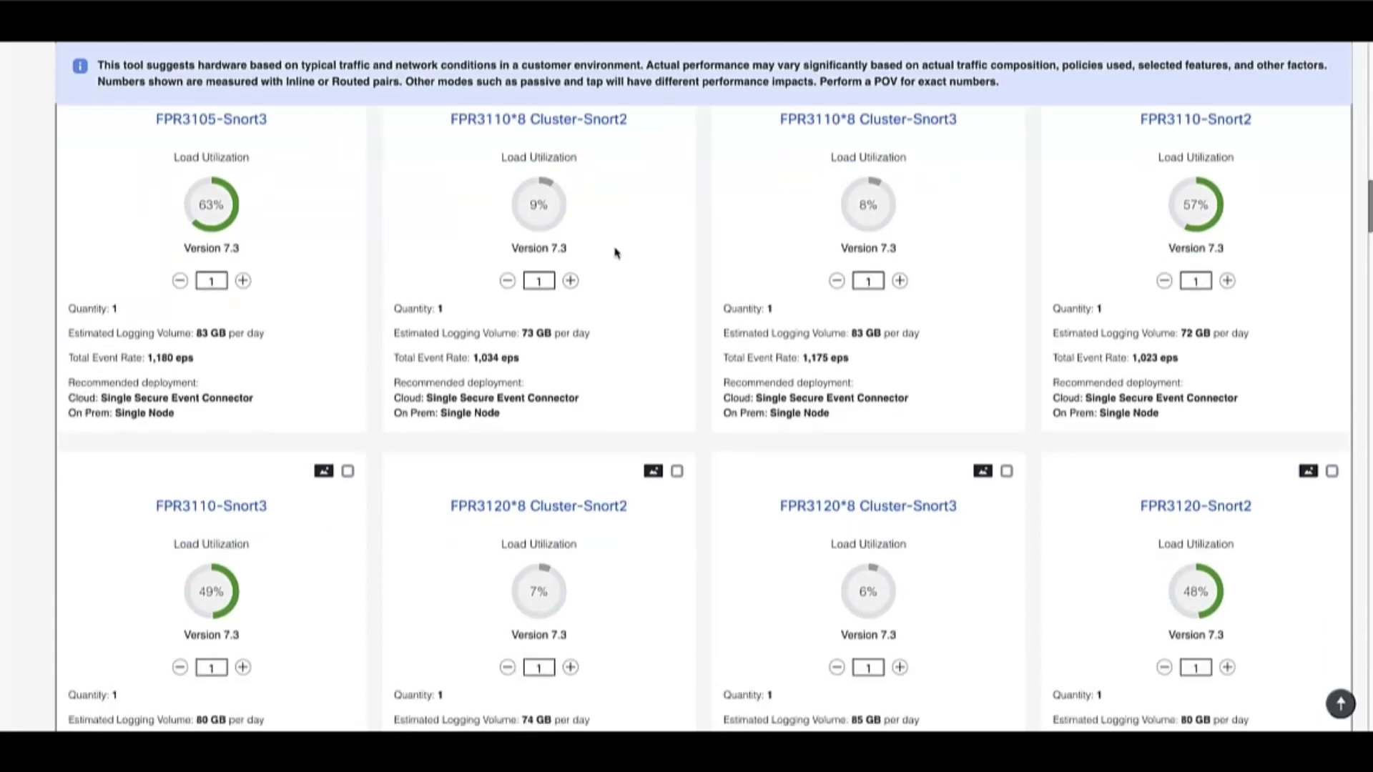
scroll(617, 253, down, 8)
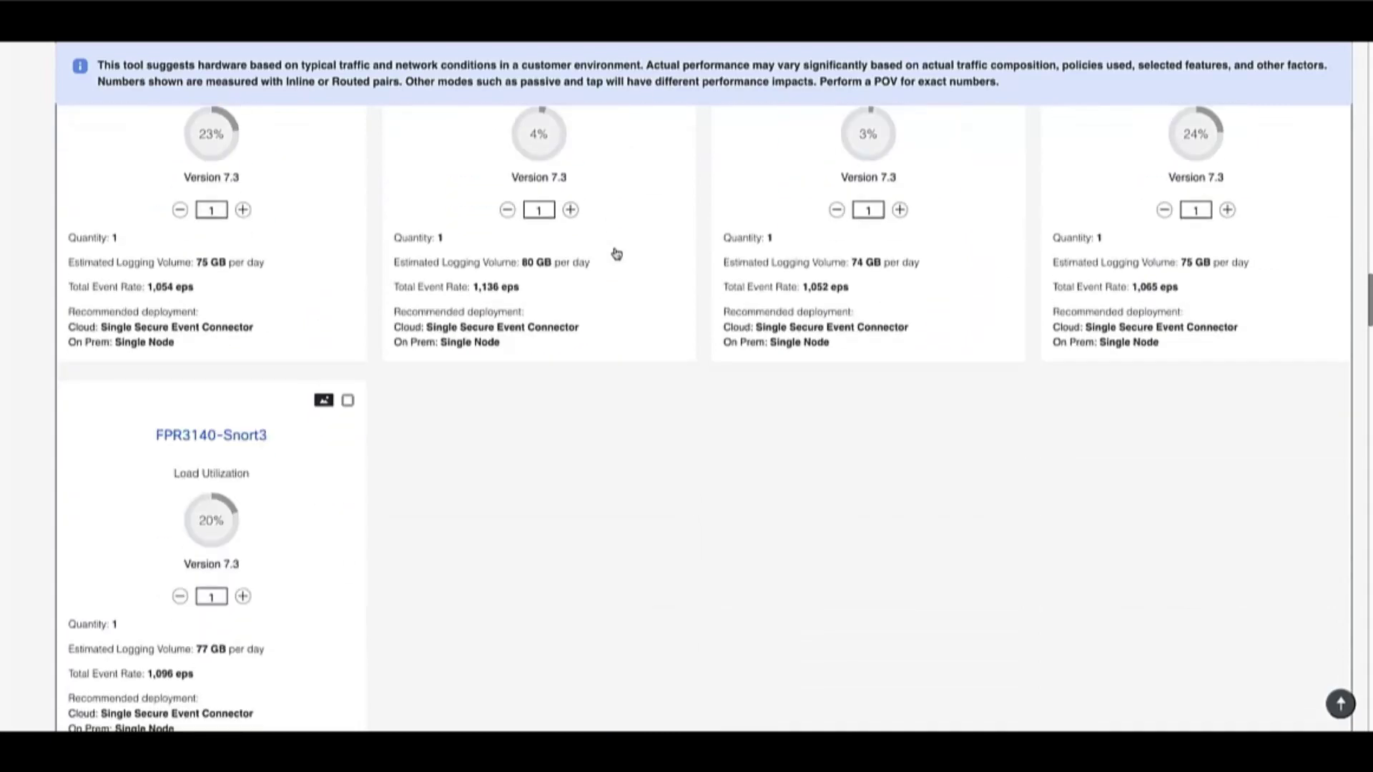
scroll(615, 255, down, 8)
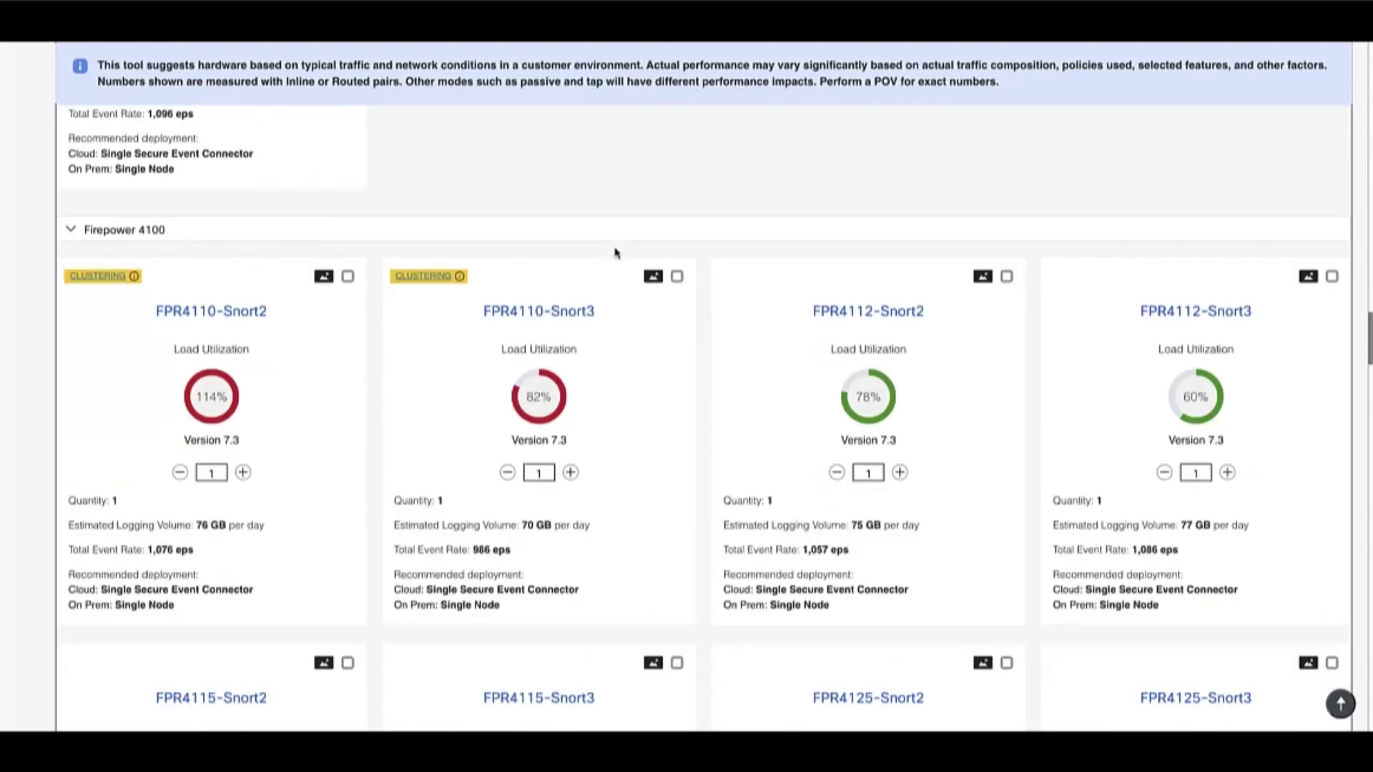
scroll(475, 206, up, 2)
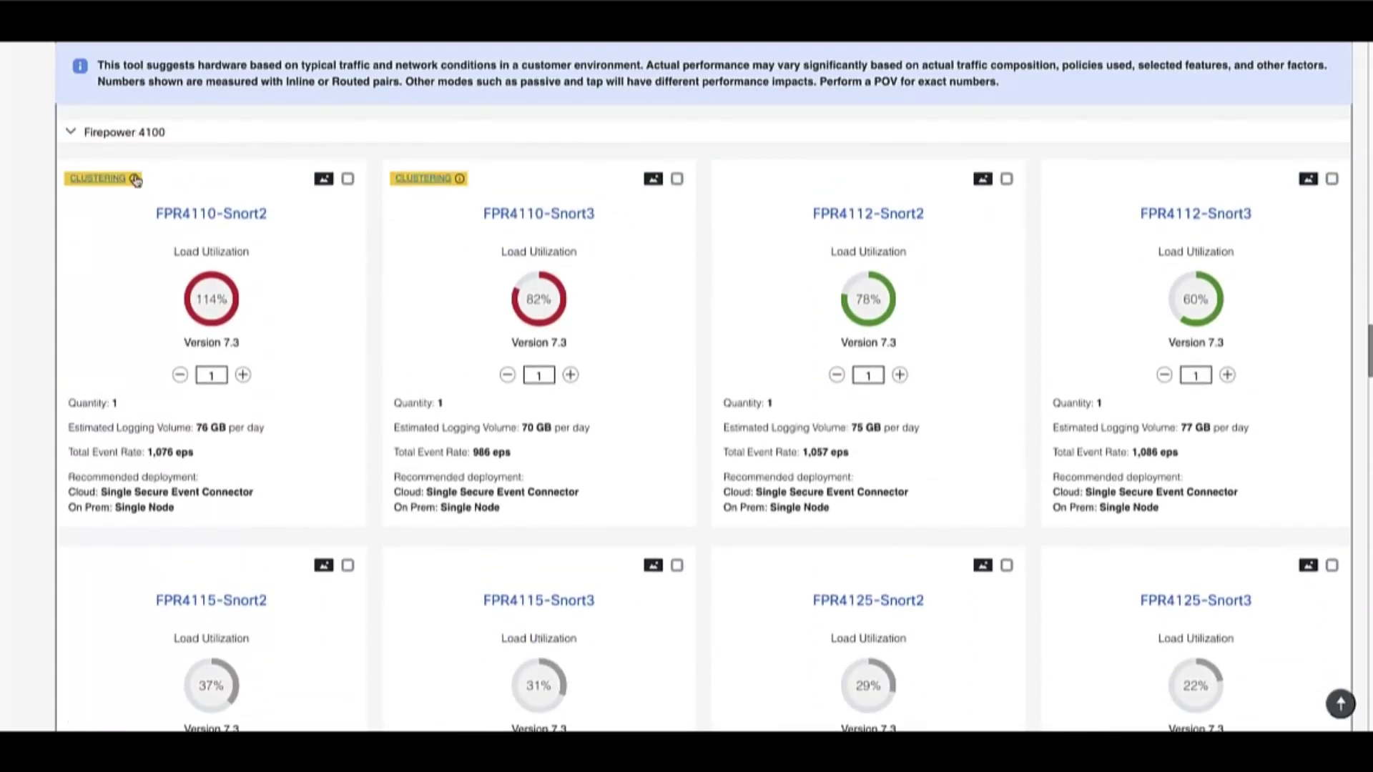
mouse_move(134, 180)
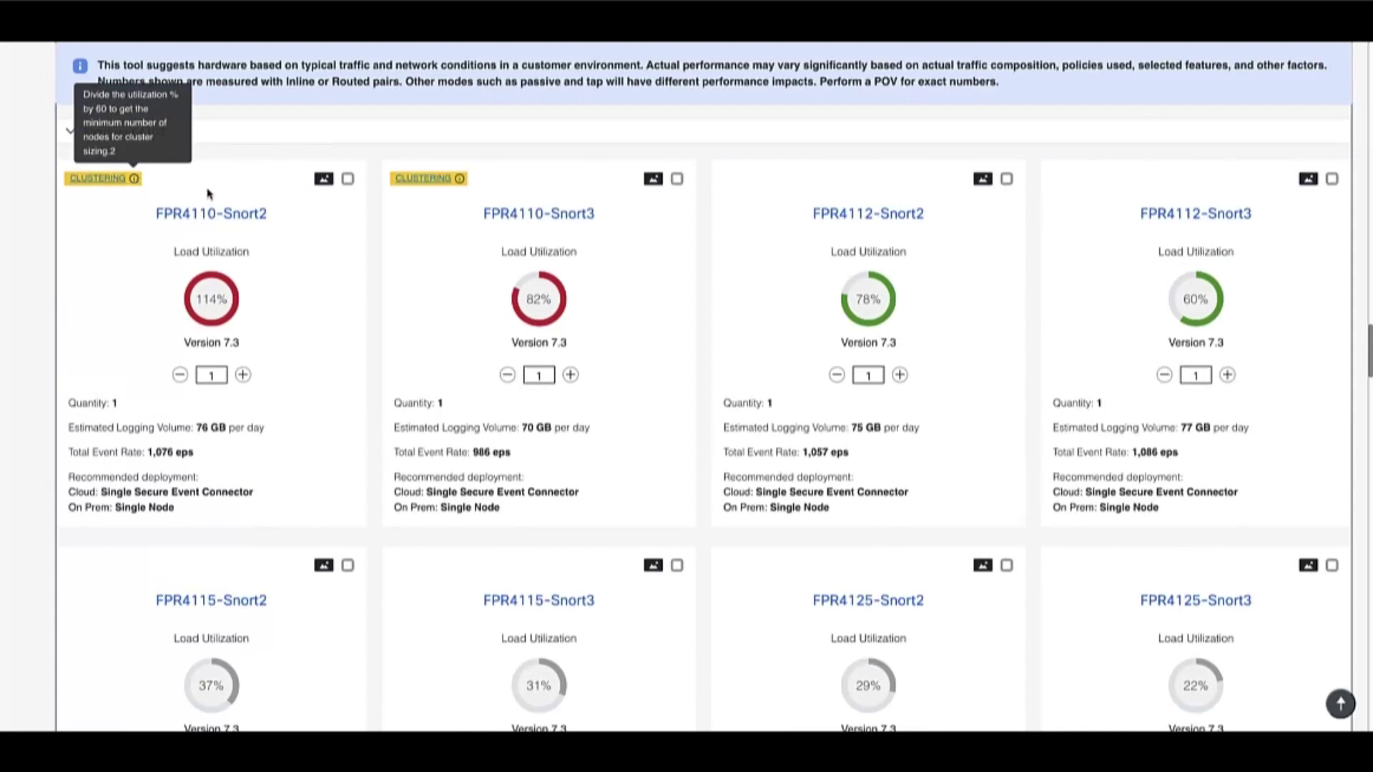
scroll(301, 217, up, 5)
scroll(616, 255, down, 6)
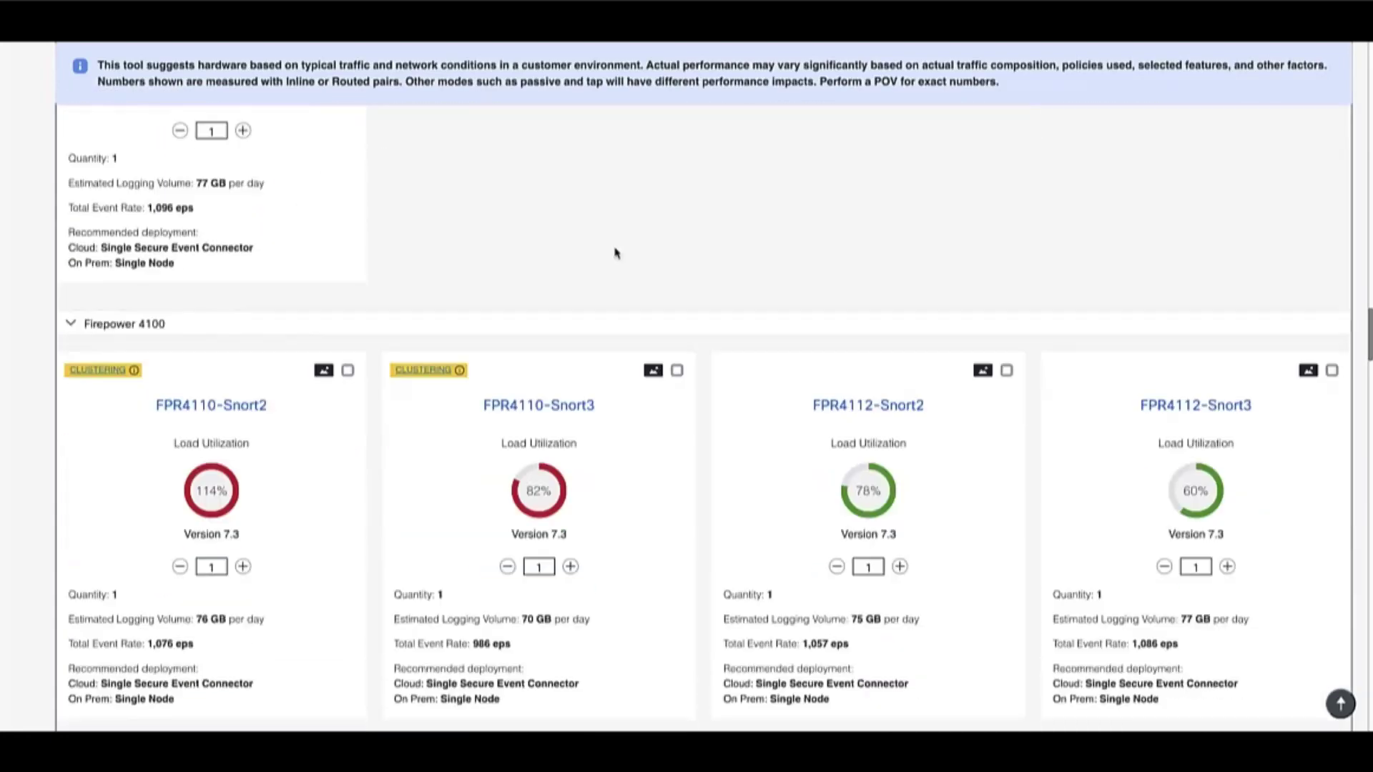
scroll(477, 203, up, 2)
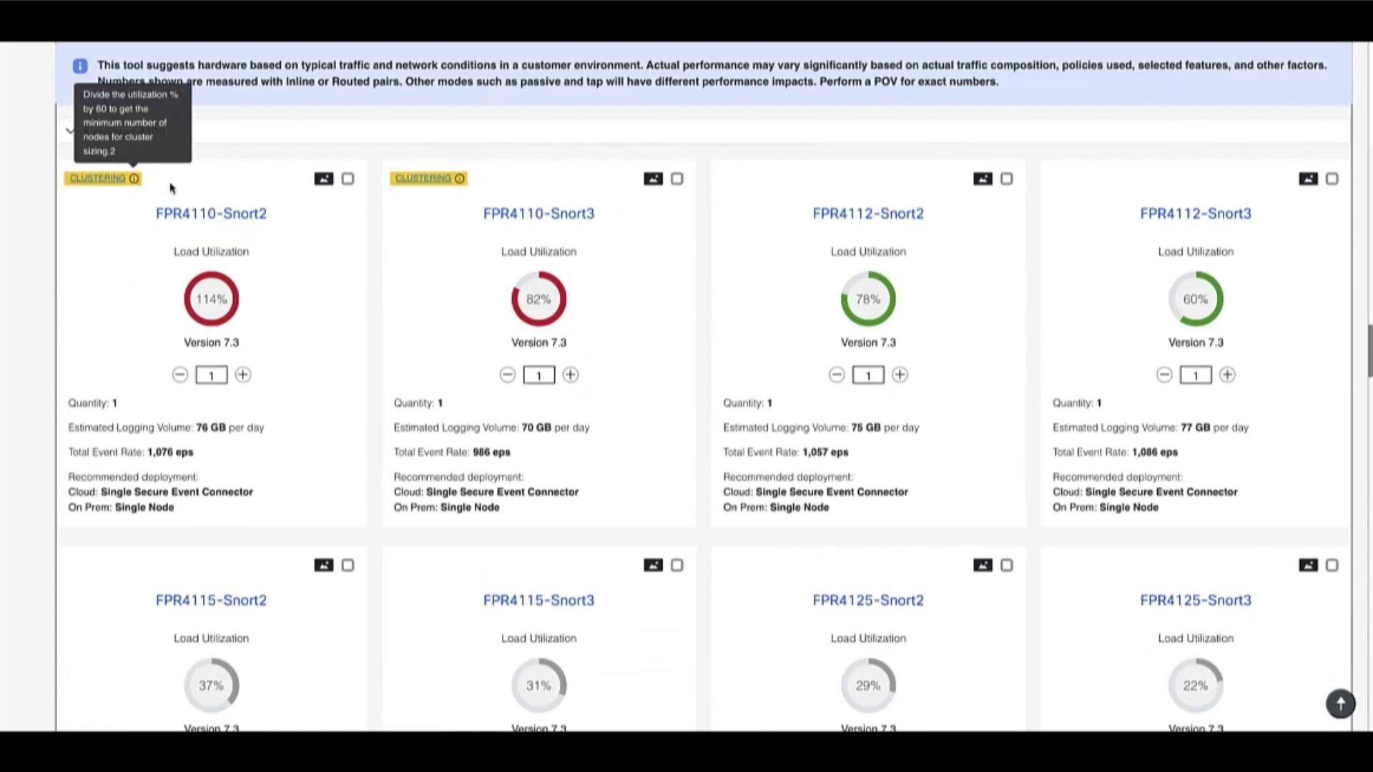
scroll(868, 254, up, 10)
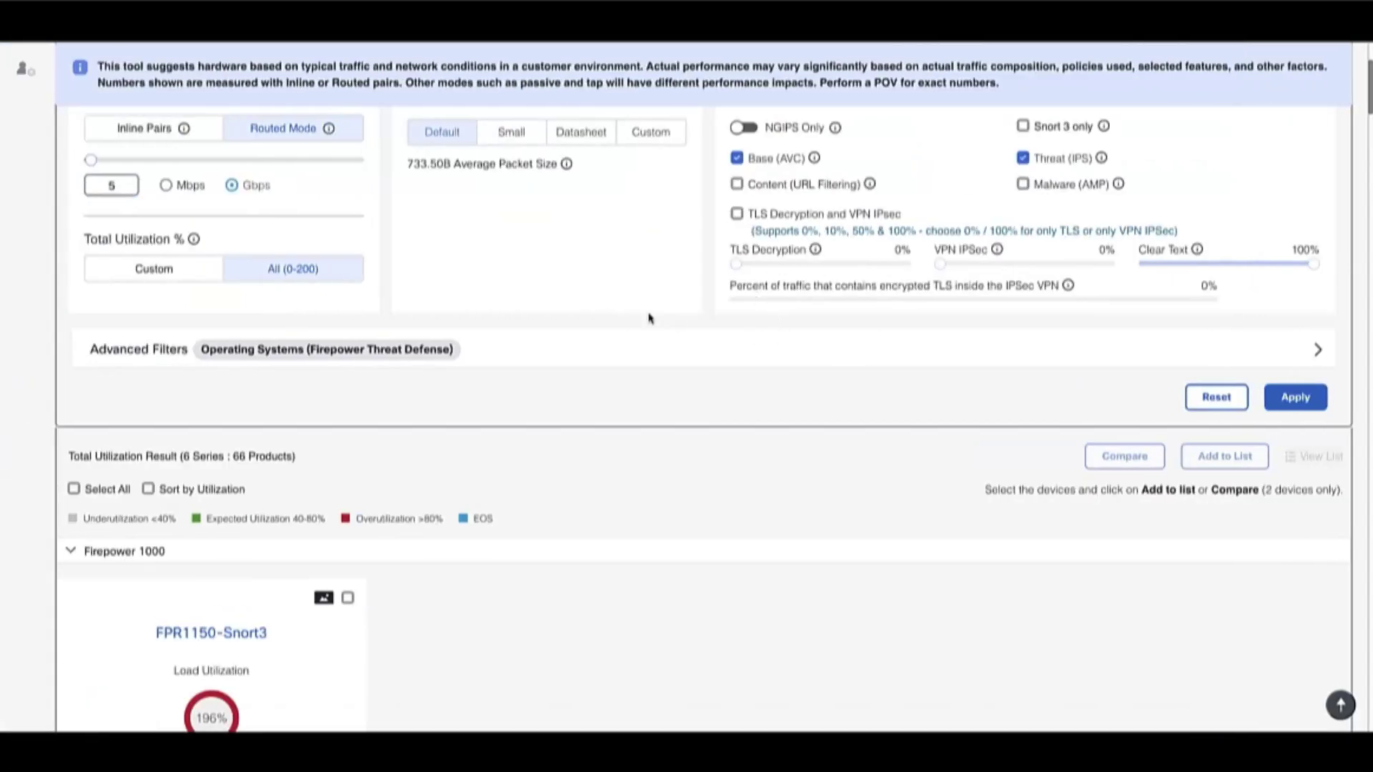
click(583, 345)
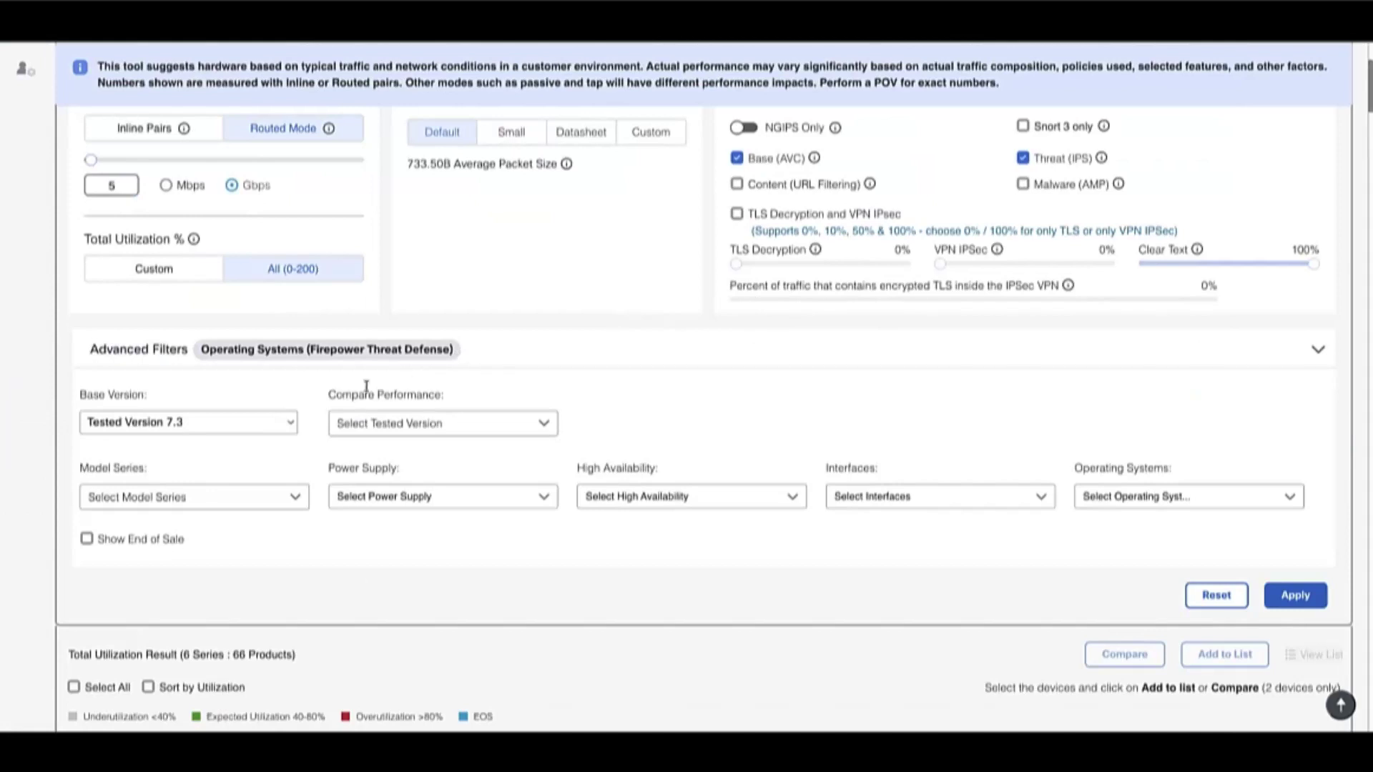
Step: Pick Tested Version 7.2 in Compare Performance to compare against base version 7.3
drag(328, 396, 439, 401)
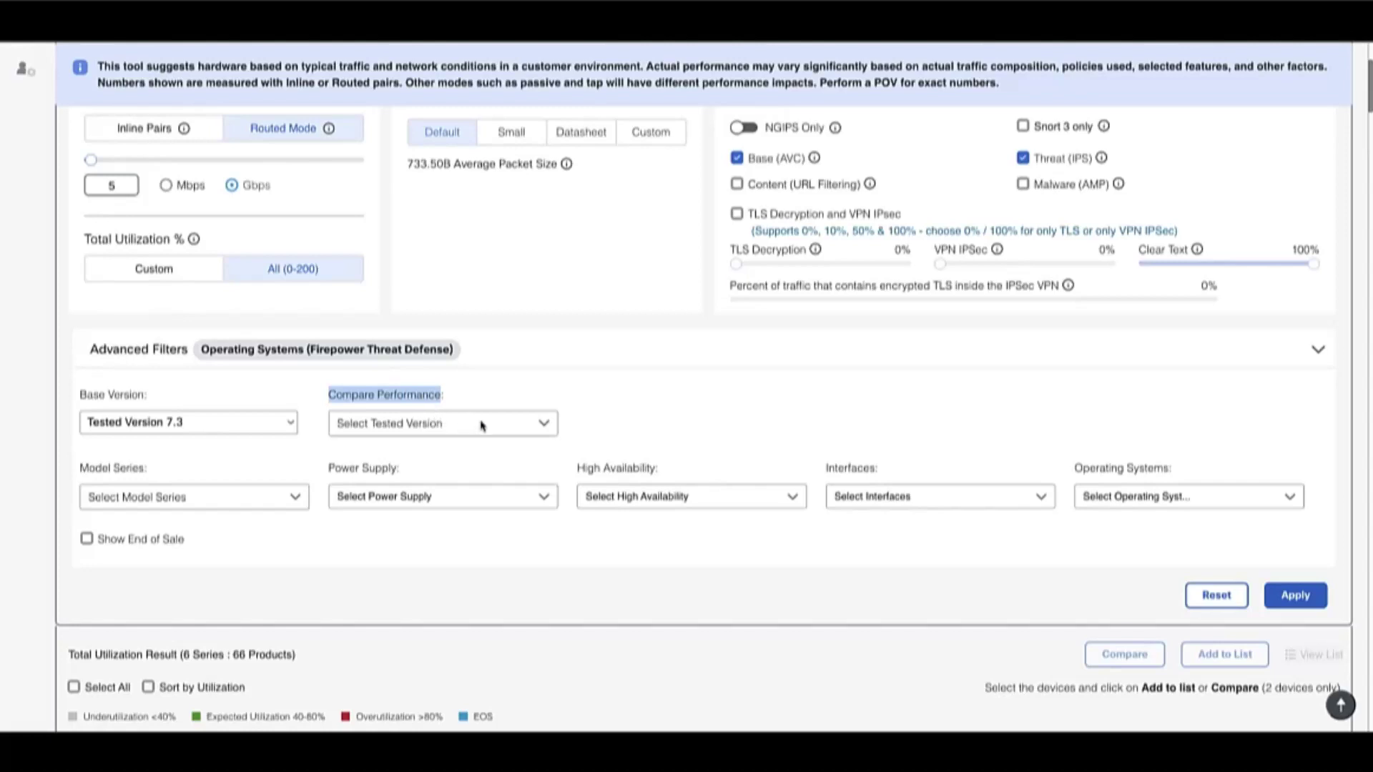
click(408, 424)
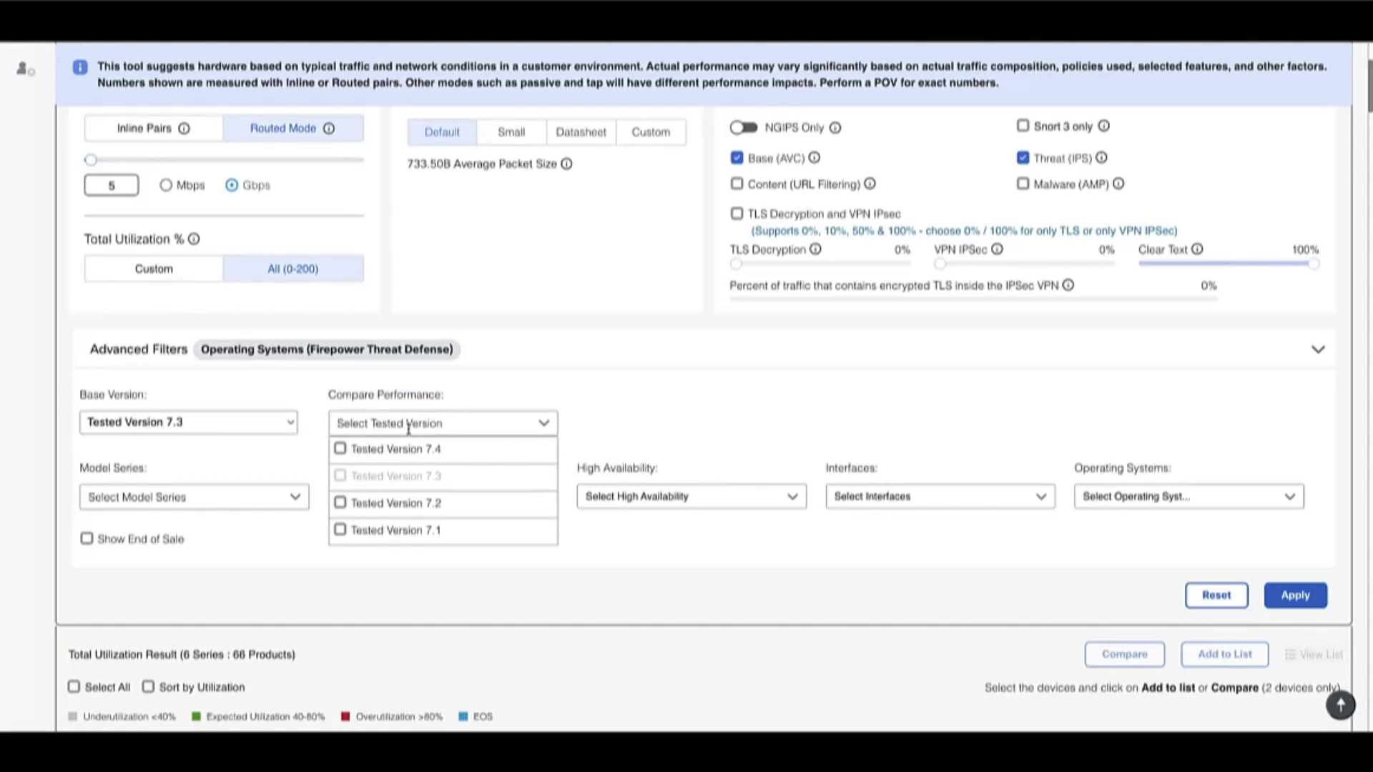
click(341, 504)
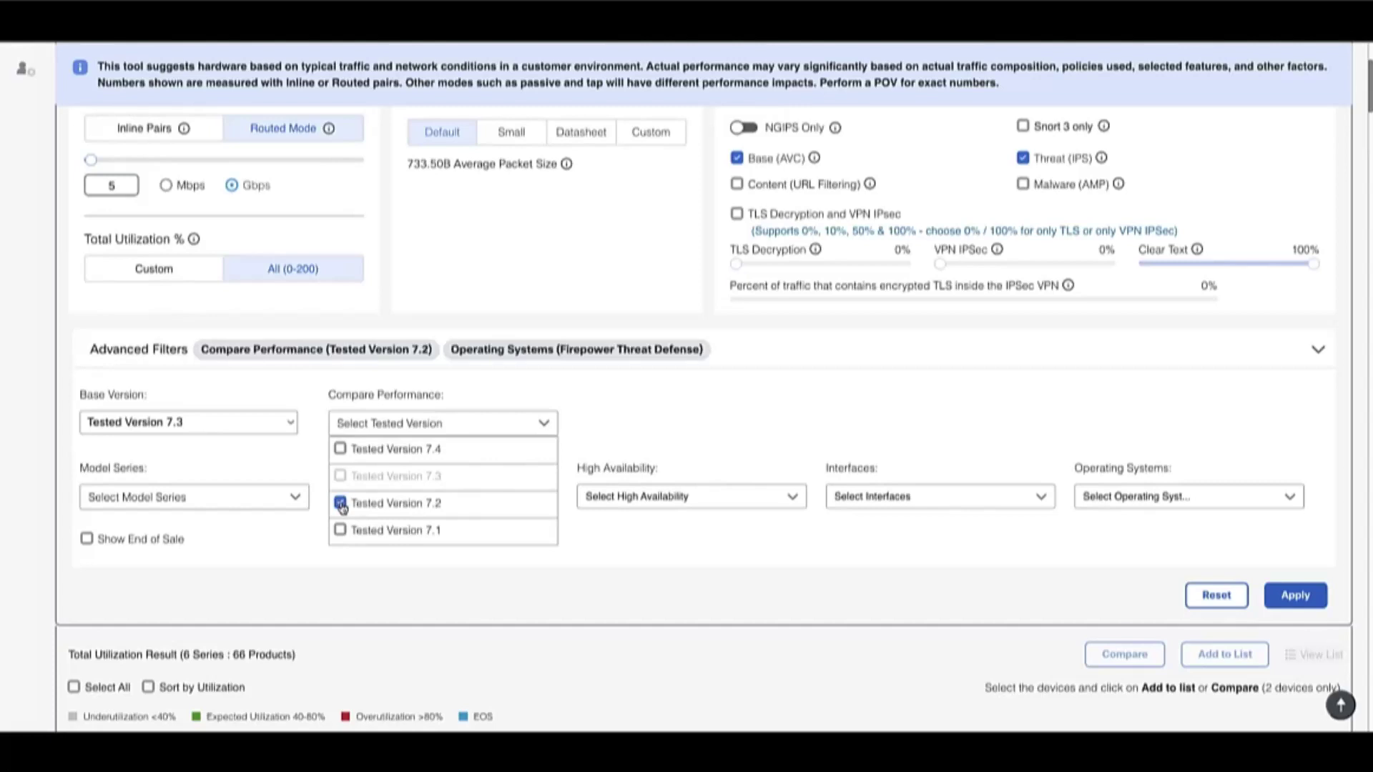
click(622, 405)
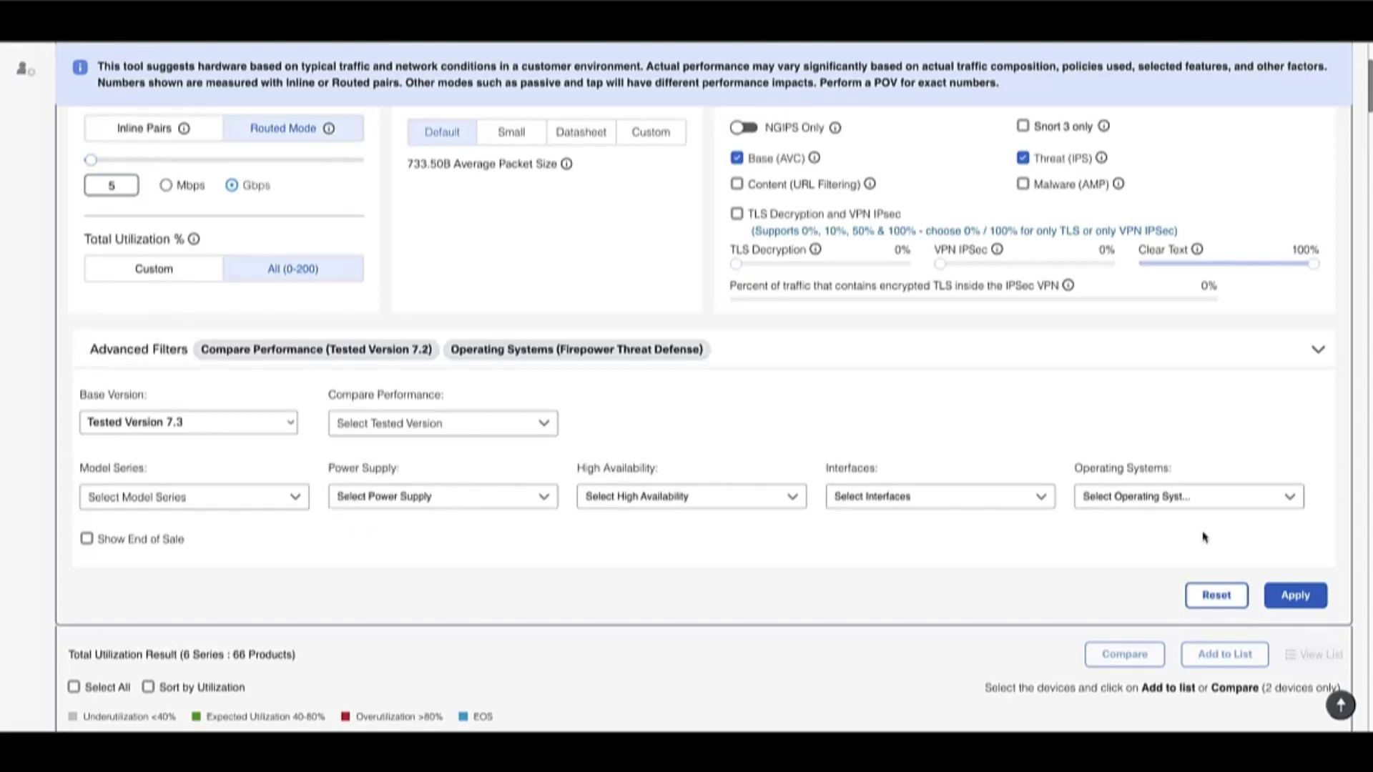
Step: Apply the filters and scroll through the Firepower 1000 and 2100 cards showing 7.3 versus 7.2 load
click(1295, 600)
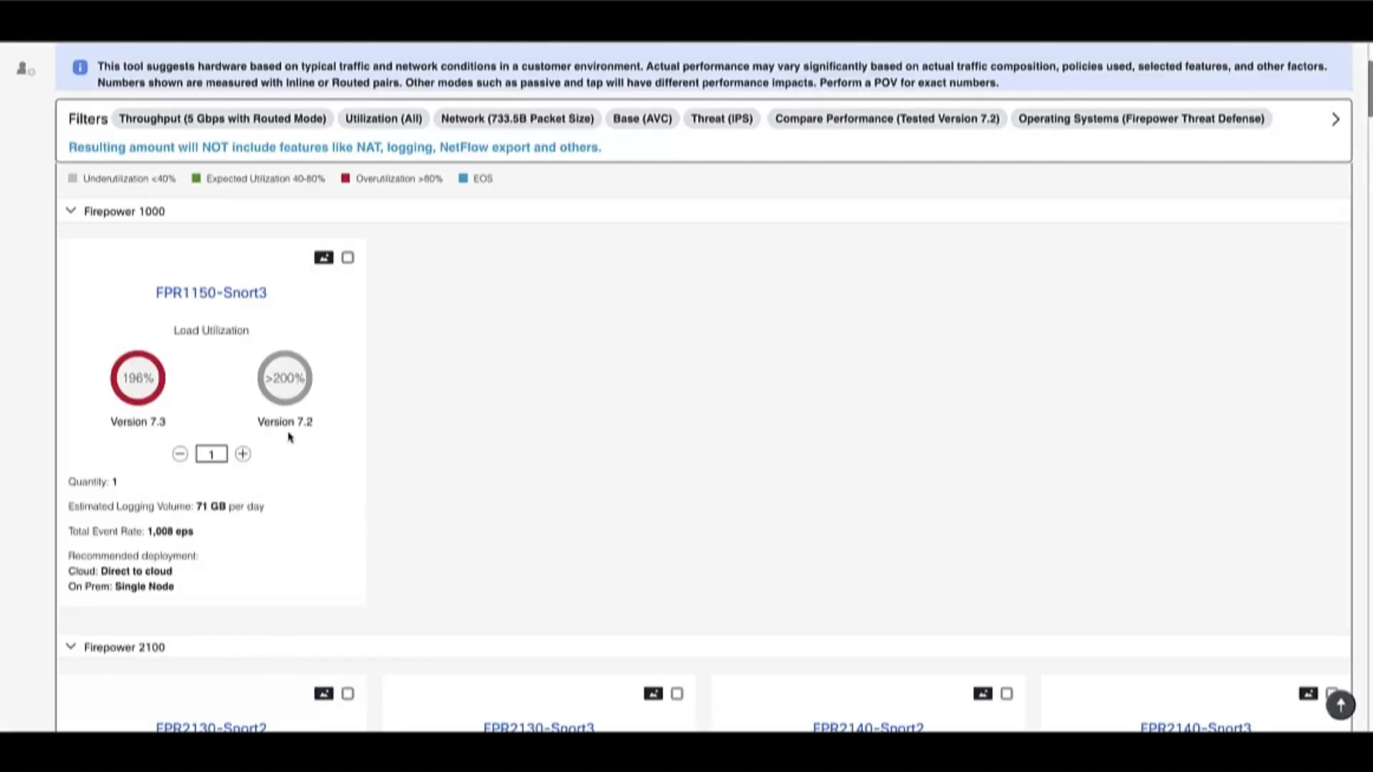
scroll(290, 437, down, 5)
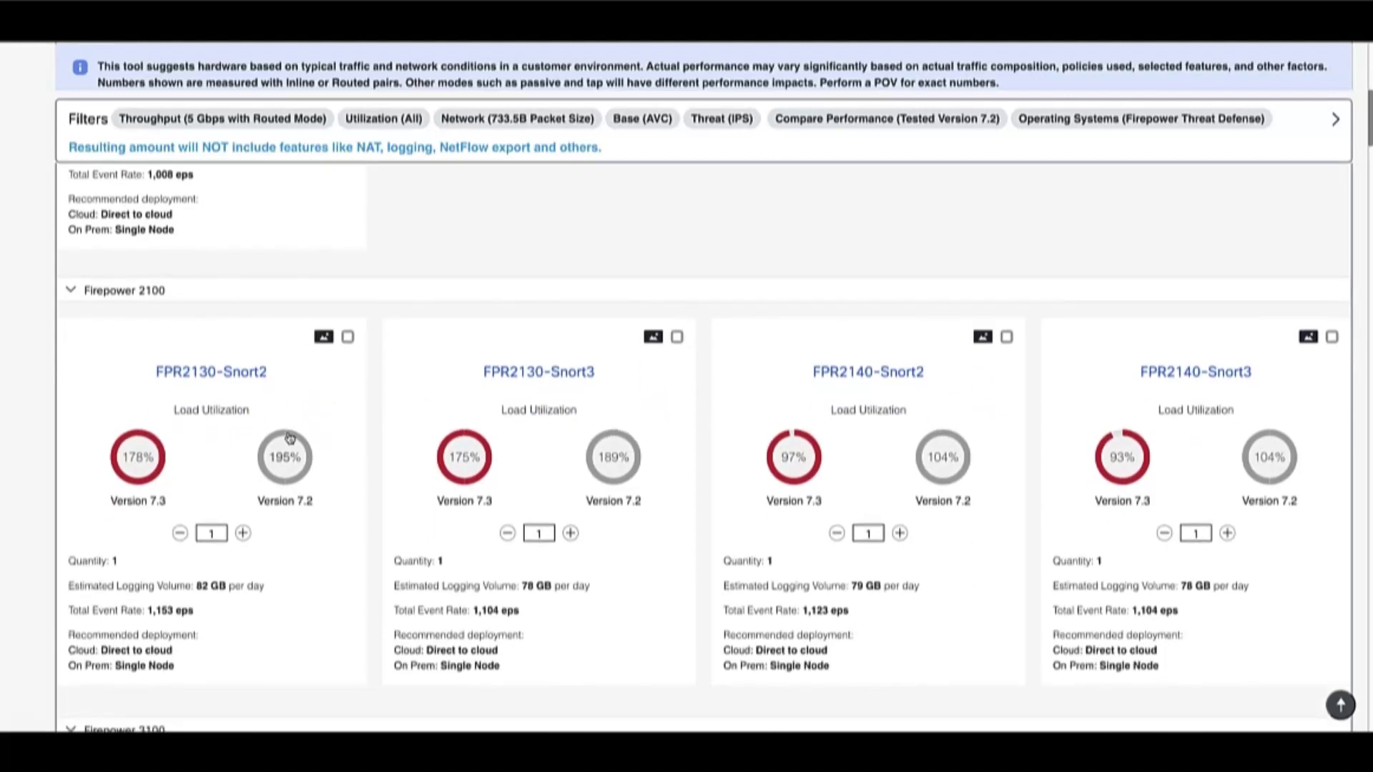
scroll(451, 534, down, 1)
scroll(451, 534, down, 1)
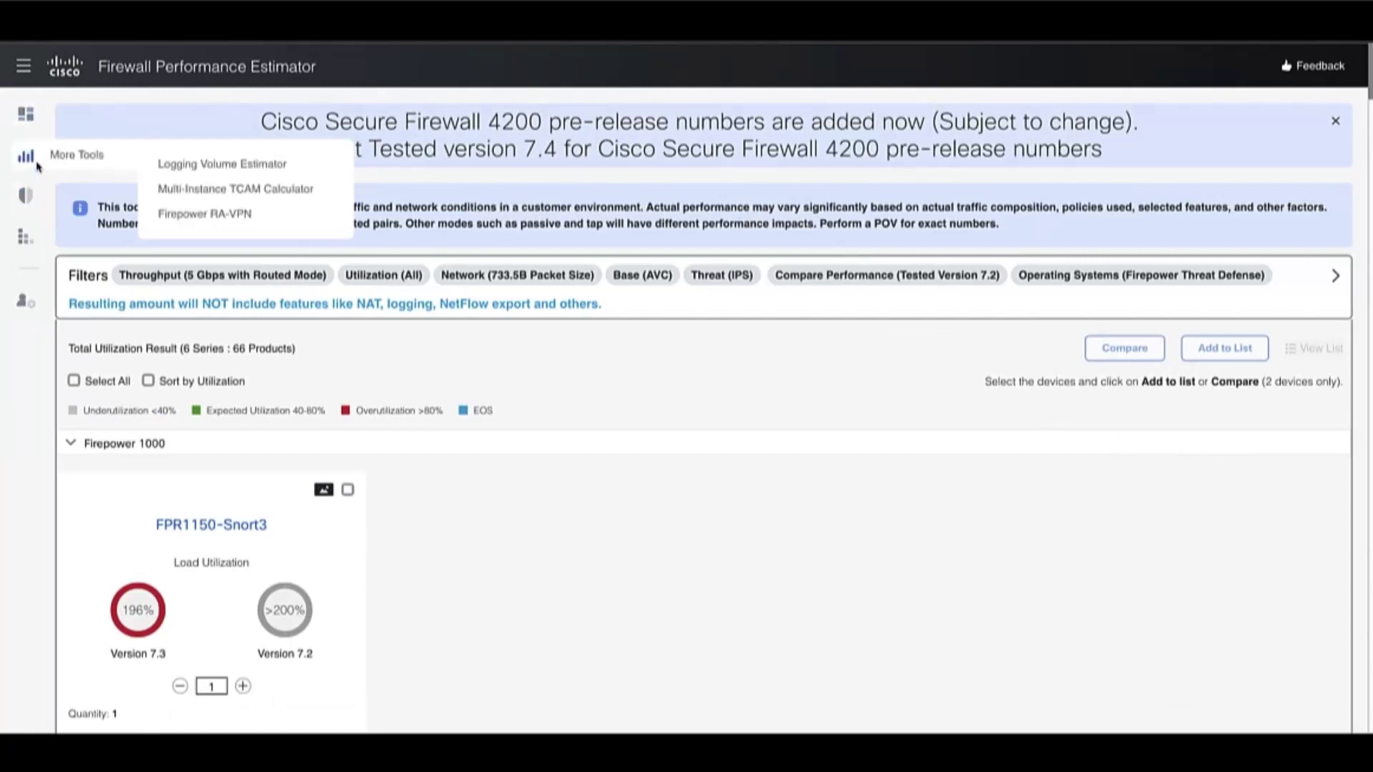
Step: Open the Logging Volume Estimator, expand Firepower 2100 Series, and set Firepower 2110 quantity to 1
mouse_move(29, 159)
click(180, 163)
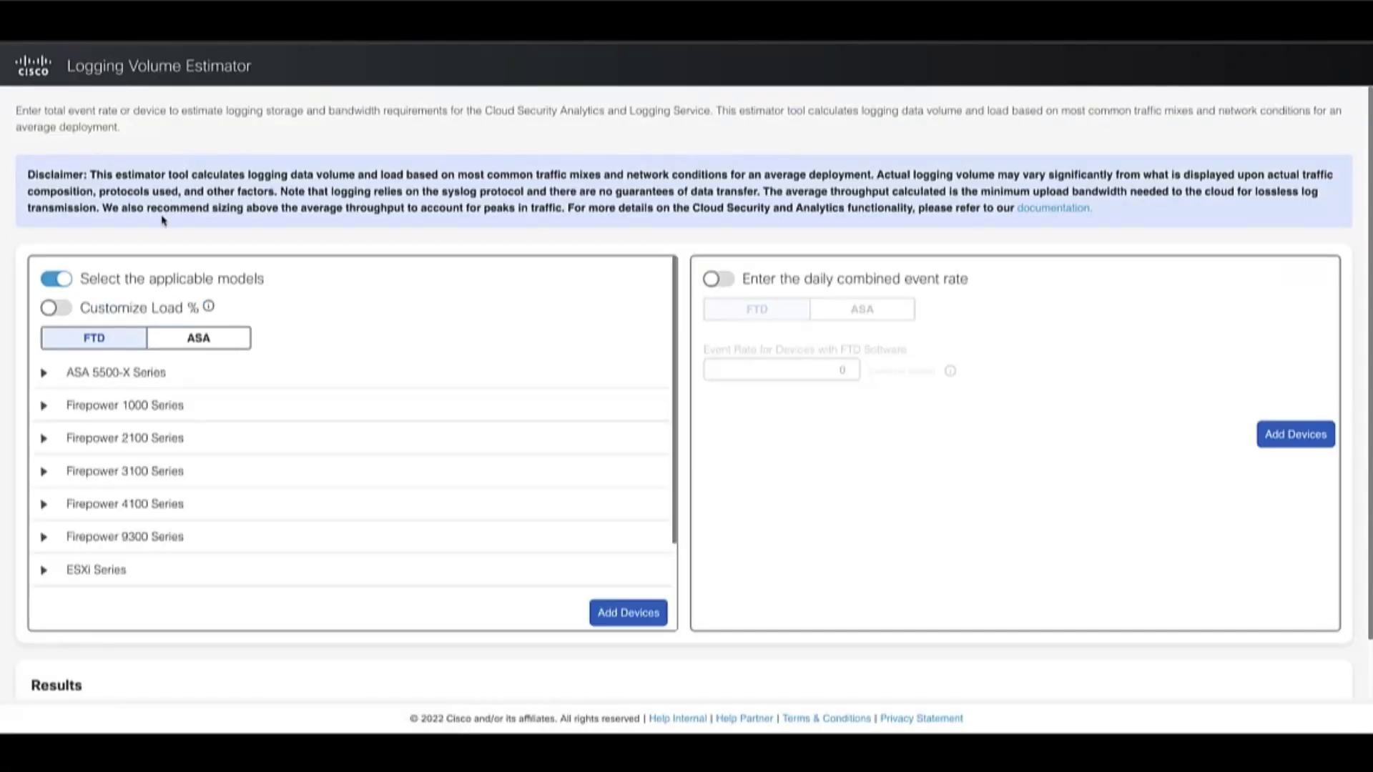
scroll(632, 472, down, 2)
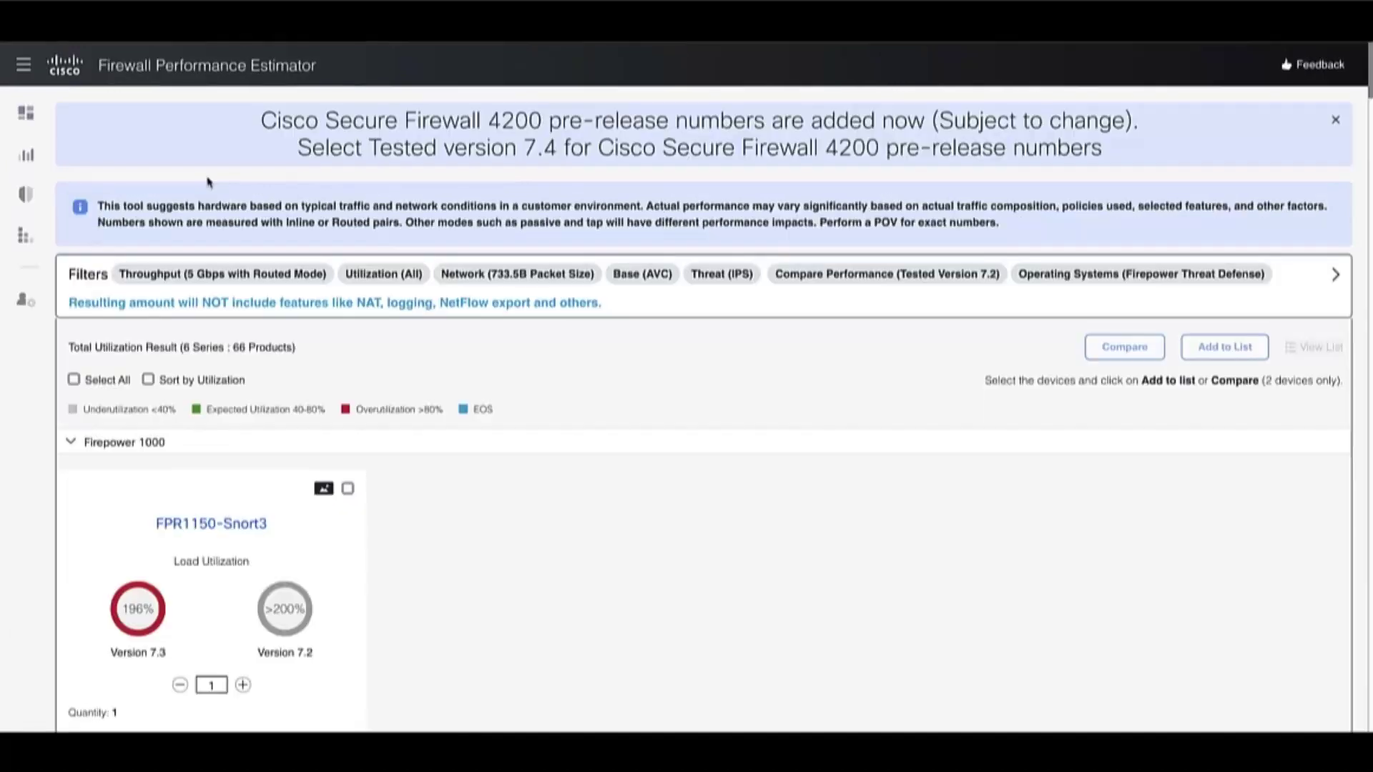
mouse_move(28, 156)
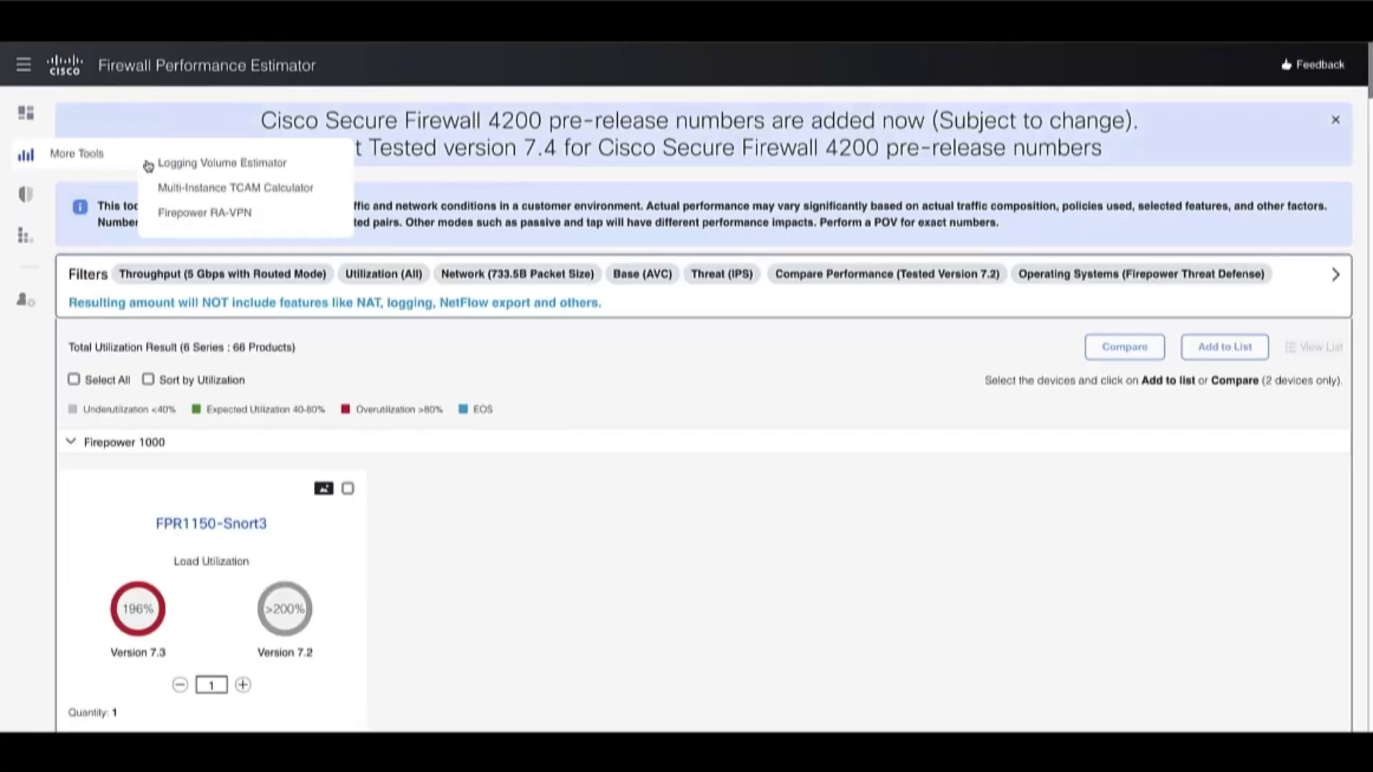
click(183, 164)
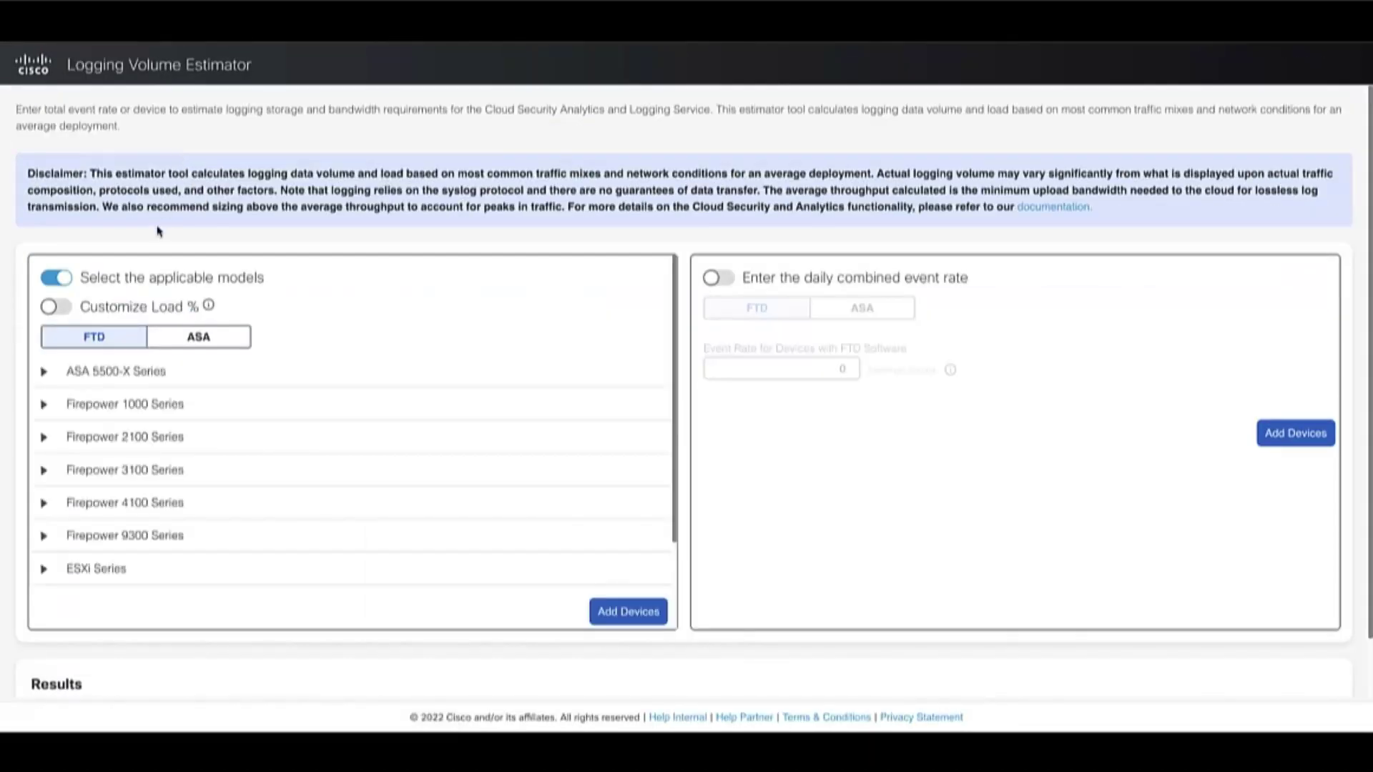
scroll(633, 472, down, 1)
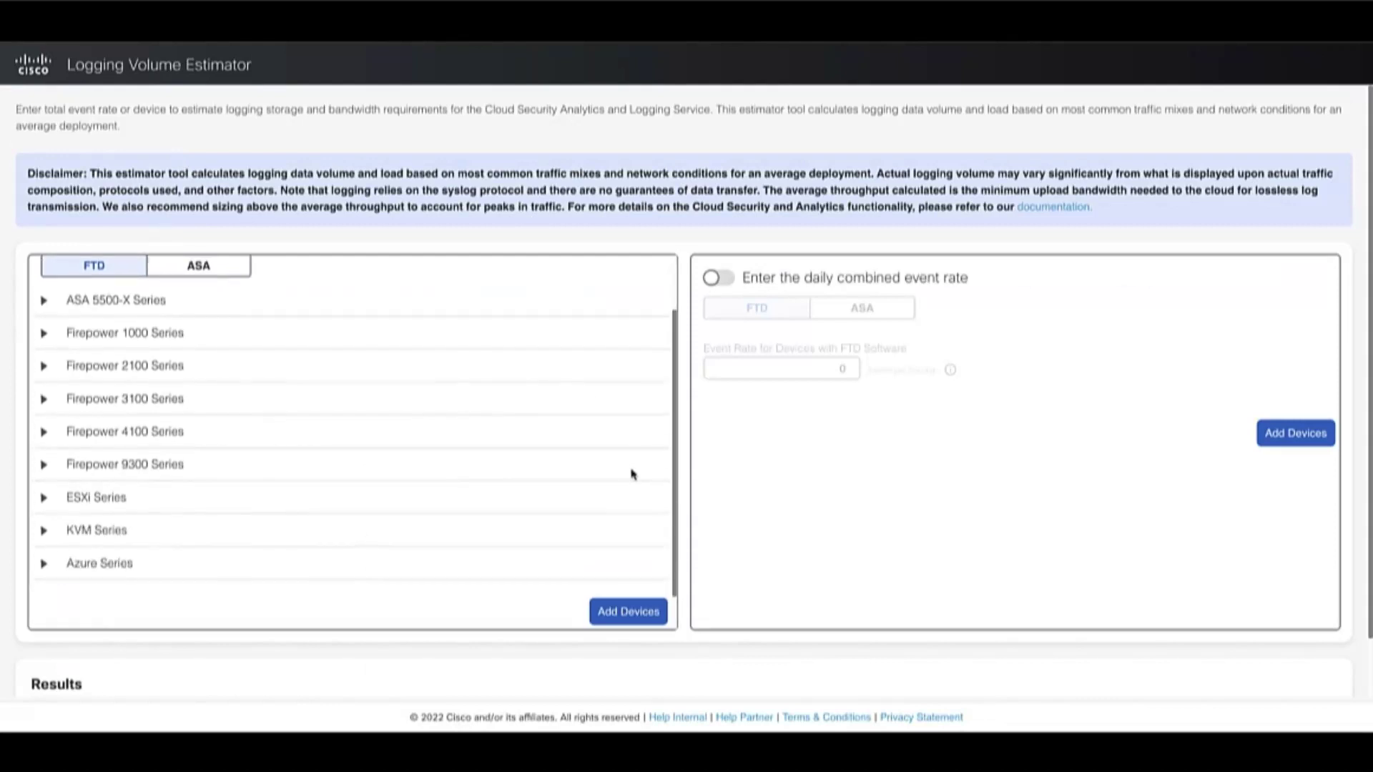
click(543, 364)
click(648, 428)
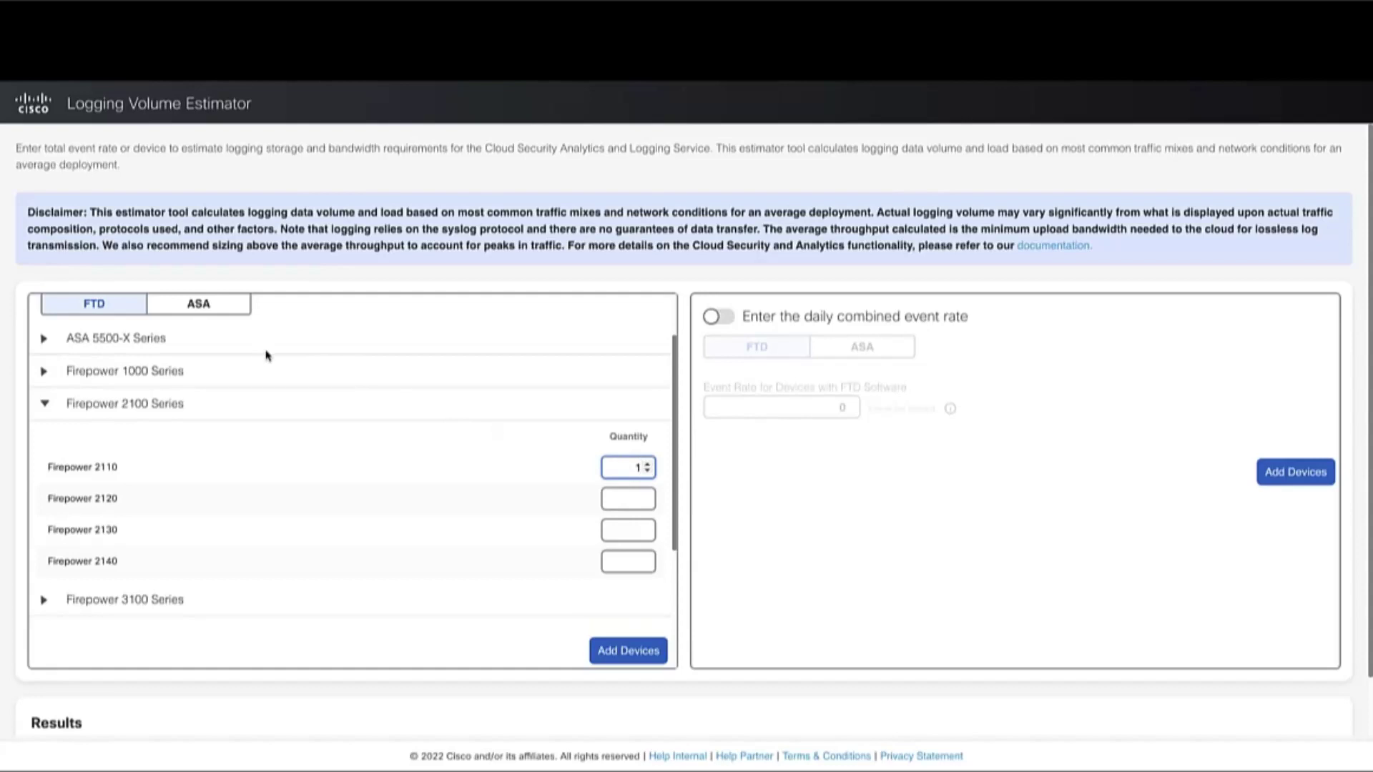
Step: Enable Customize Load %, set the Firepower 2110 to 80% load, and review the 17.0 GB/day, 240 eps result
scroll(269, 356, up, 1)
click(63, 345)
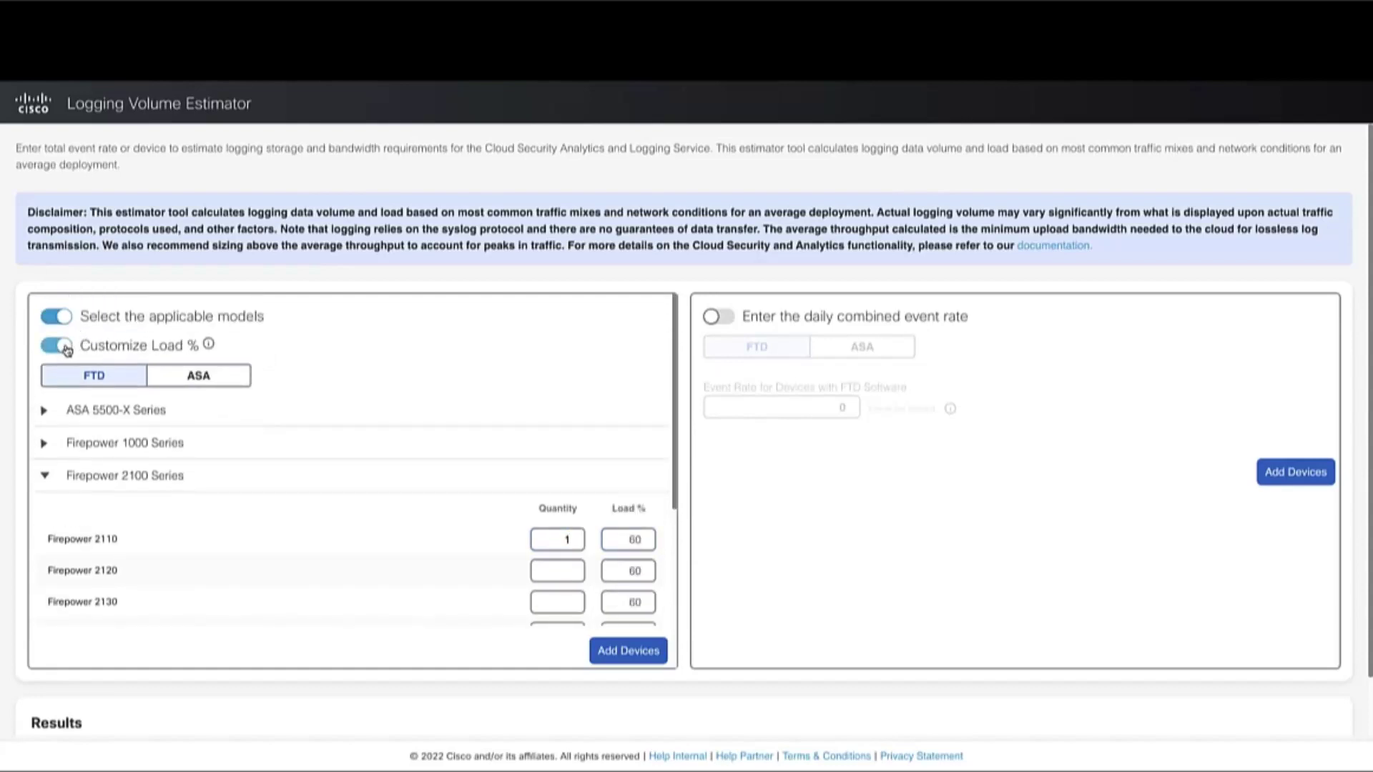
scroll(424, 537, down, 1)
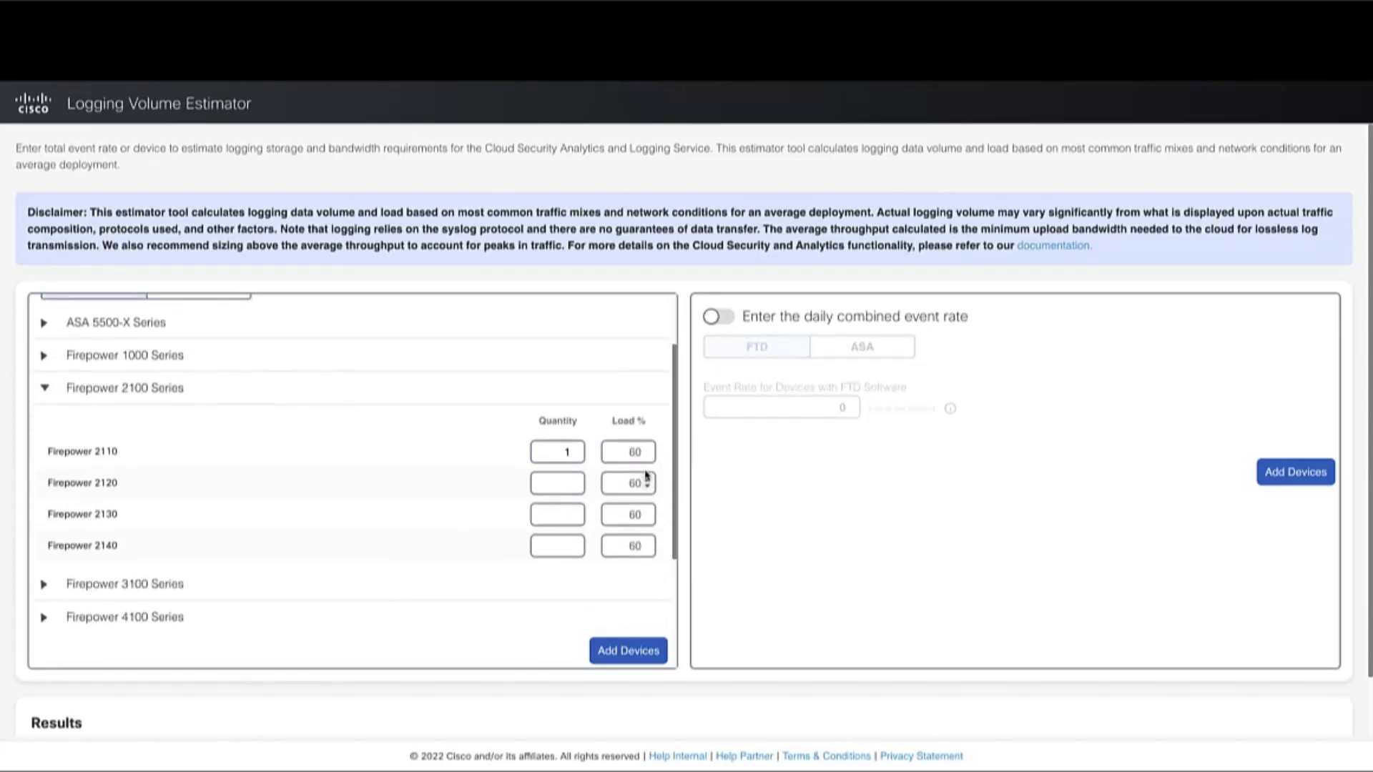
click(634, 454)
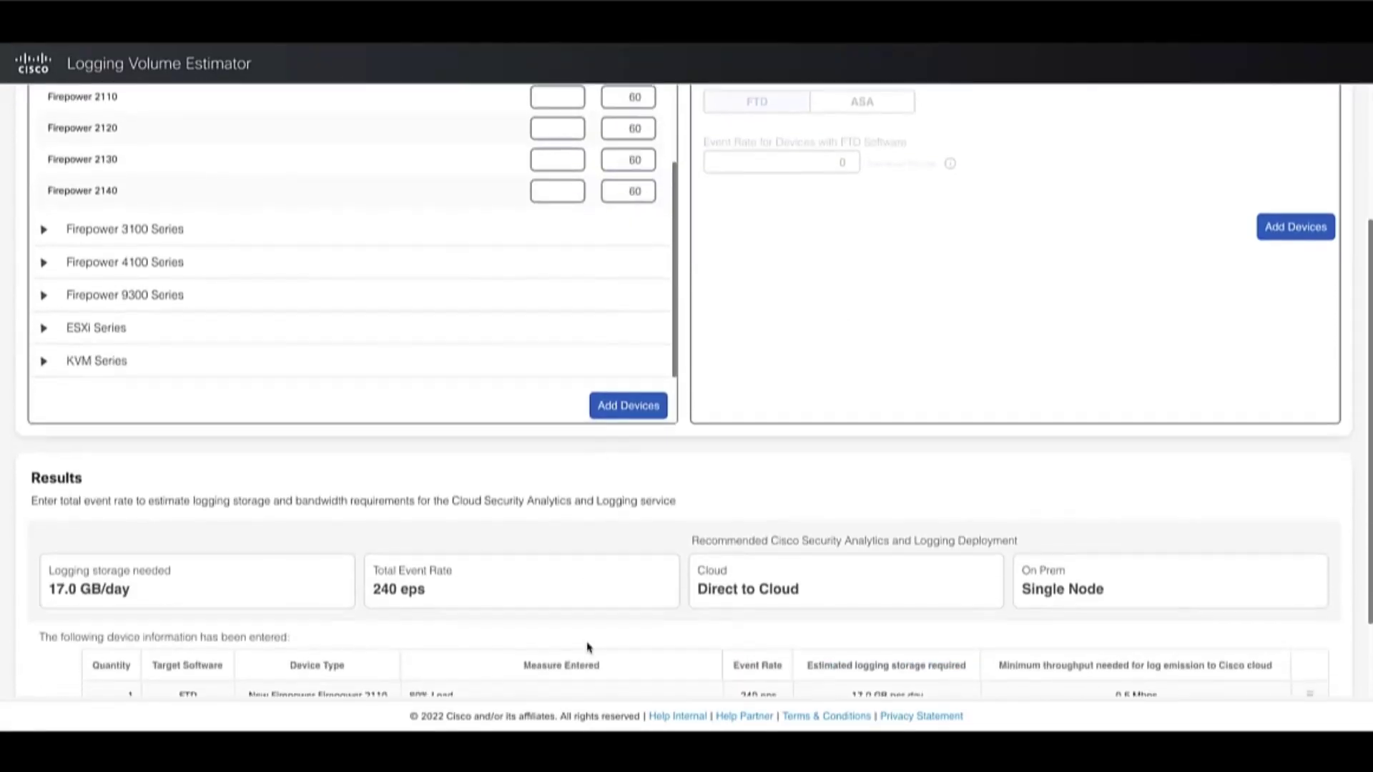
scroll(587, 642, down, 2)
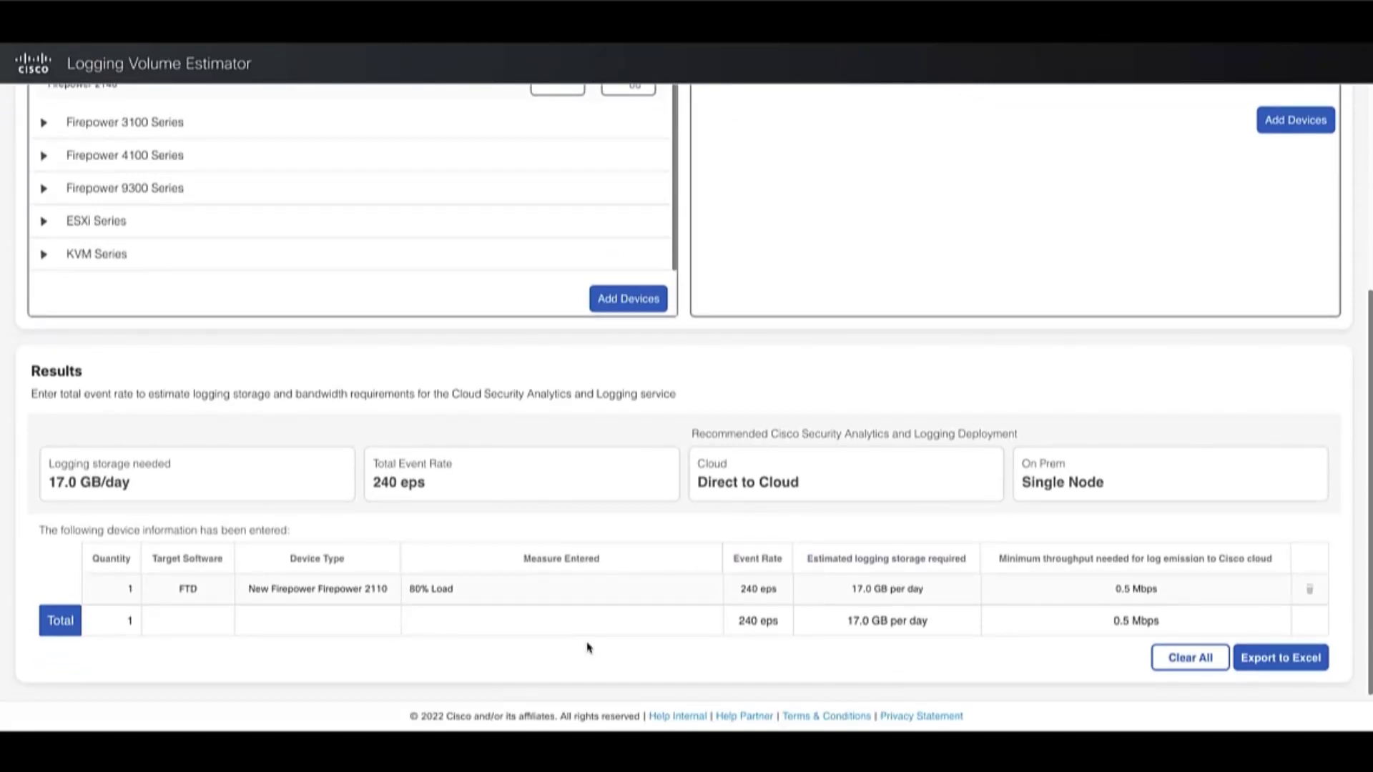
scroll(587, 648, up, 4)
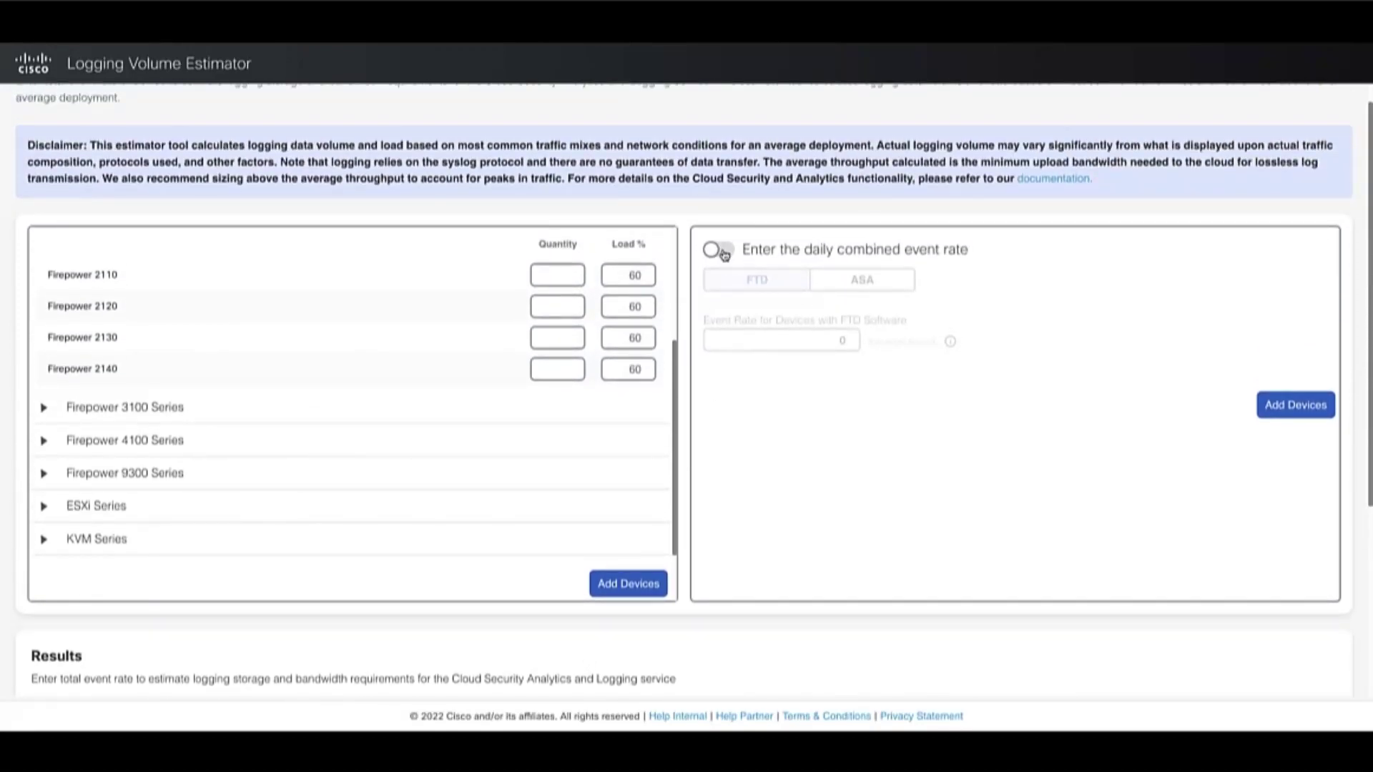
Step: Enable the daily combined event rate, add a 240 eps FTD entry, and review the 33.9 GB/day, 480 eps totals
click(718, 249)
click(829, 342)
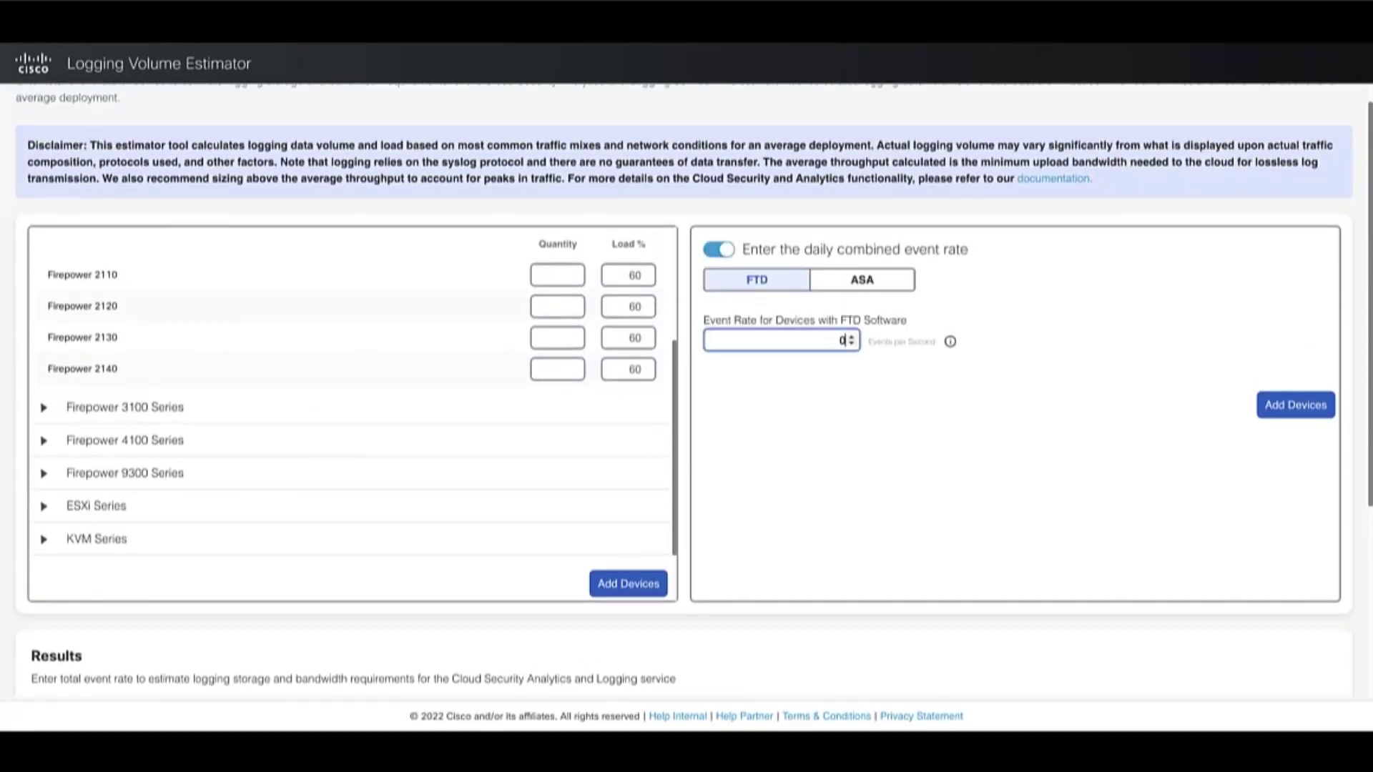
text(2487)
click(1292, 413)
scroll(1165, 522, down, 4)
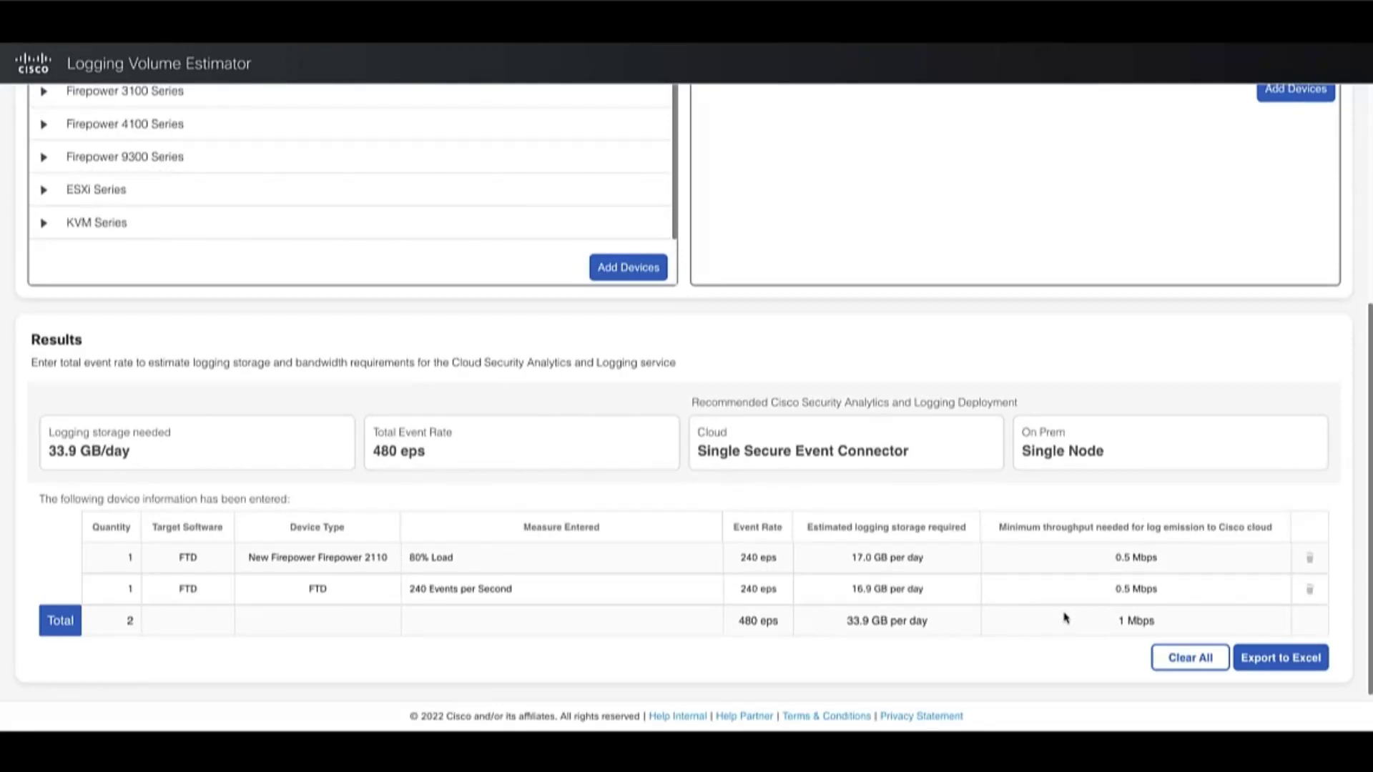
scroll(1066, 618, up, 3)
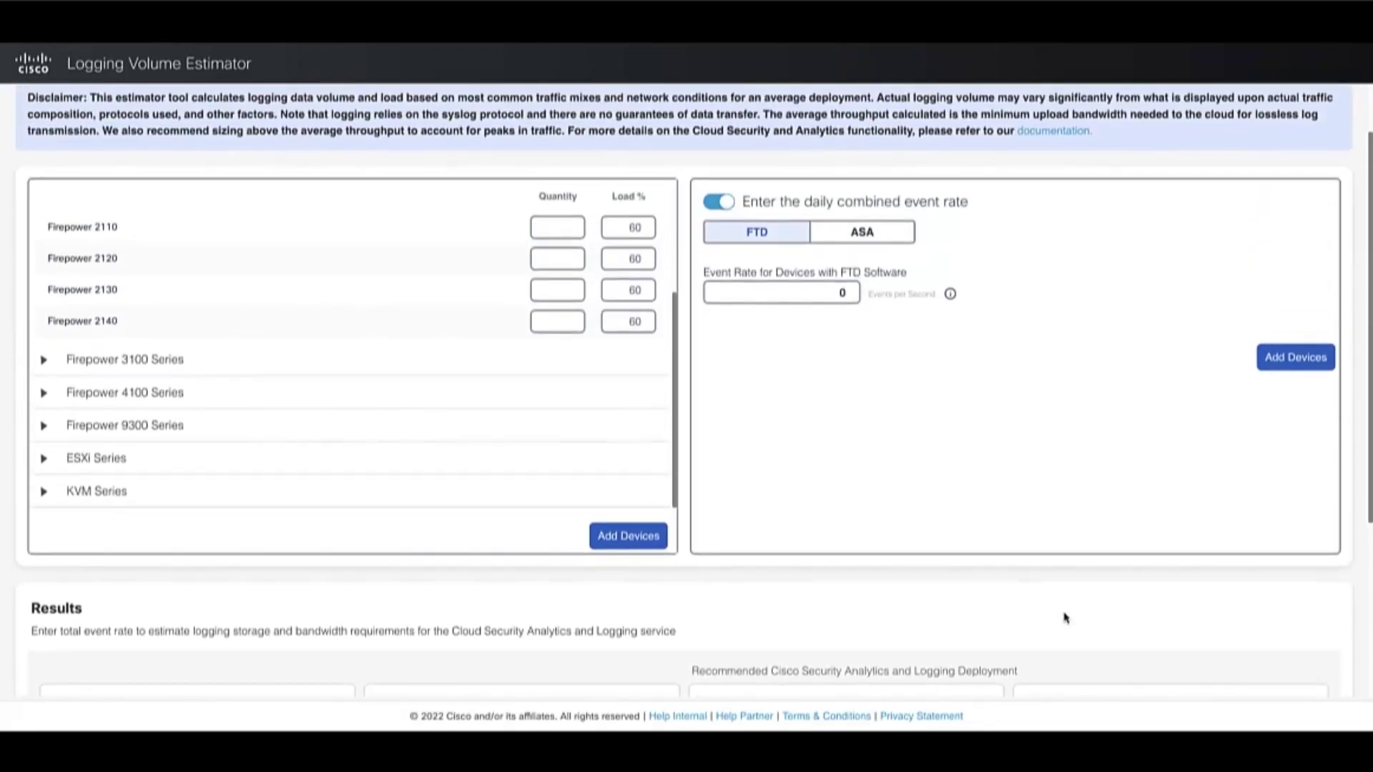
scroll(136, 217, up, 3)
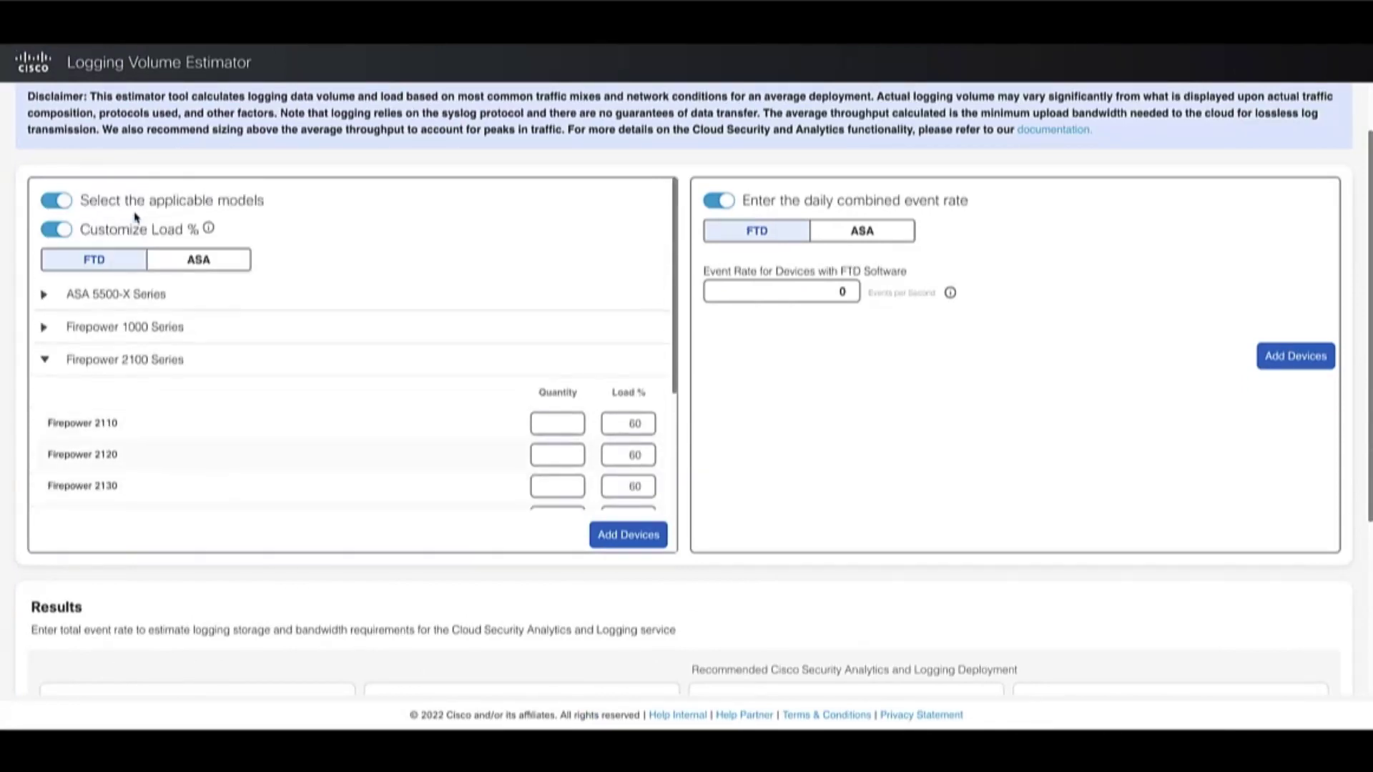
scroll(136, 216, up, 1)
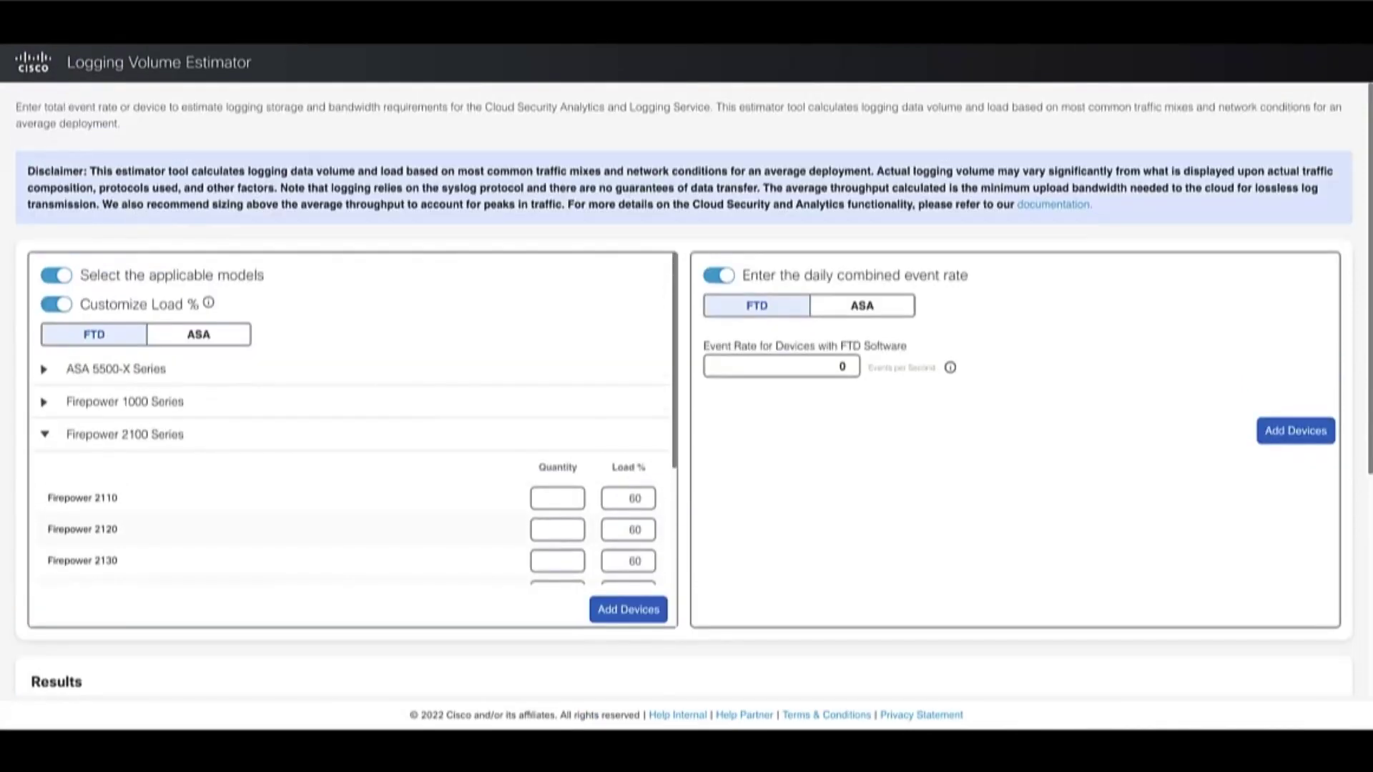
Step: Open the Firepower RA-VPN tool and select Firepower 1140: 1500 Mbps DTLS, 1600 Mbps IPsec, 400 tunnels
click(33, 62)
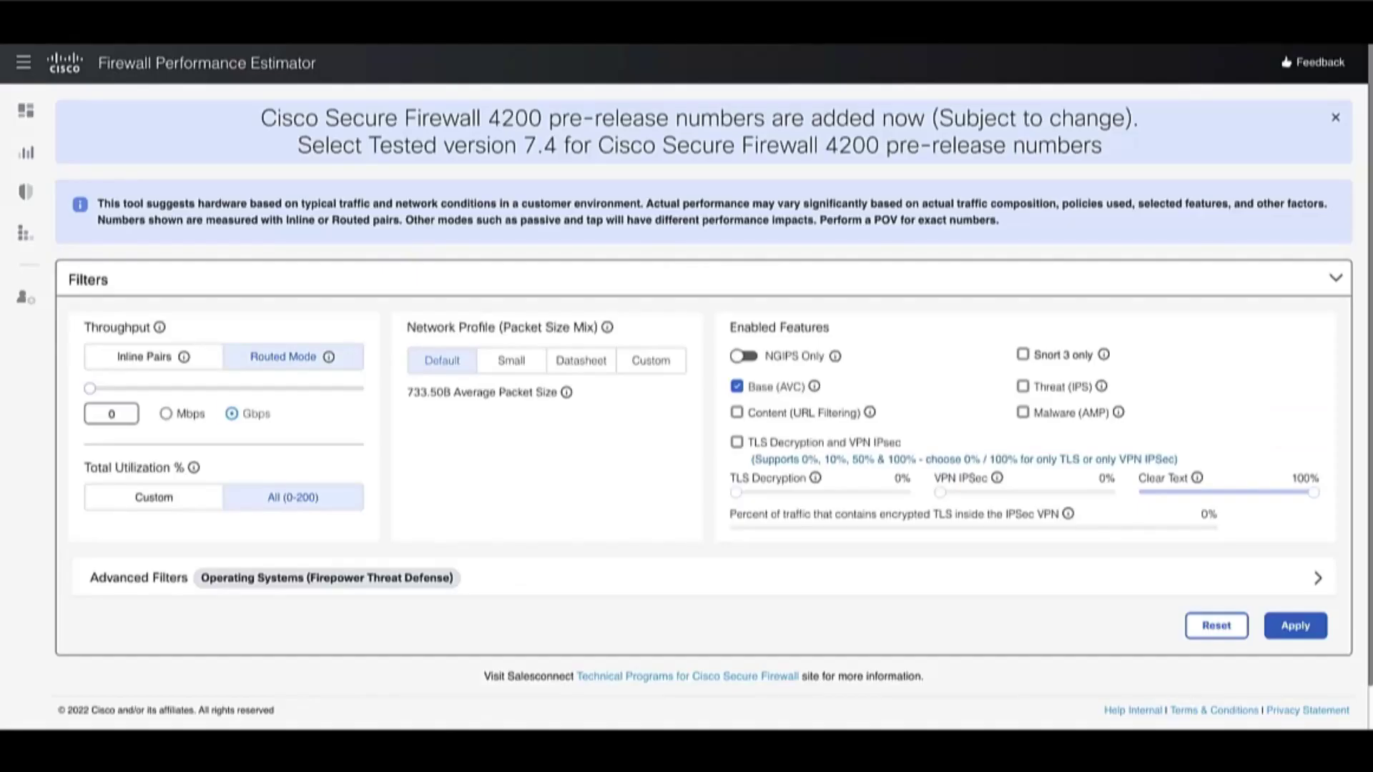
mouse_move(26, 152)
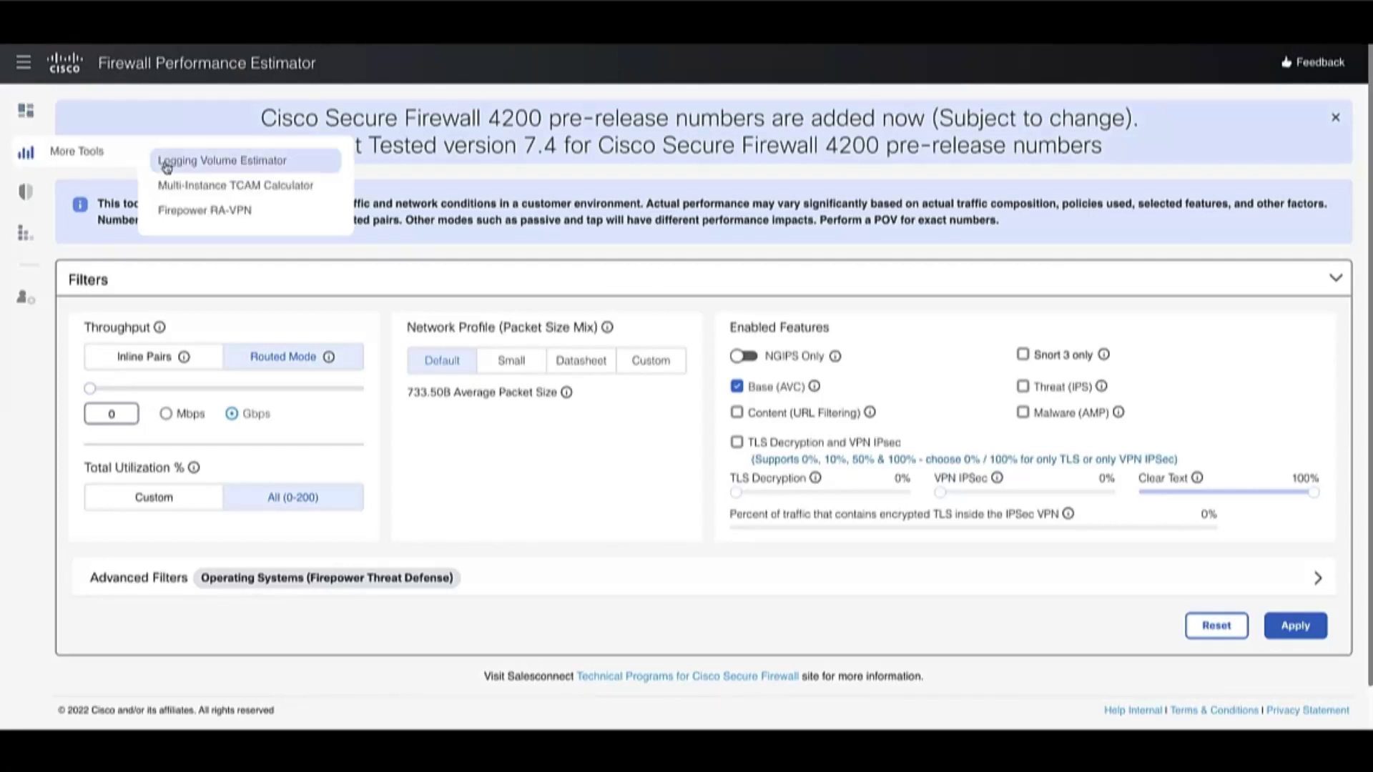
click(190, 210)
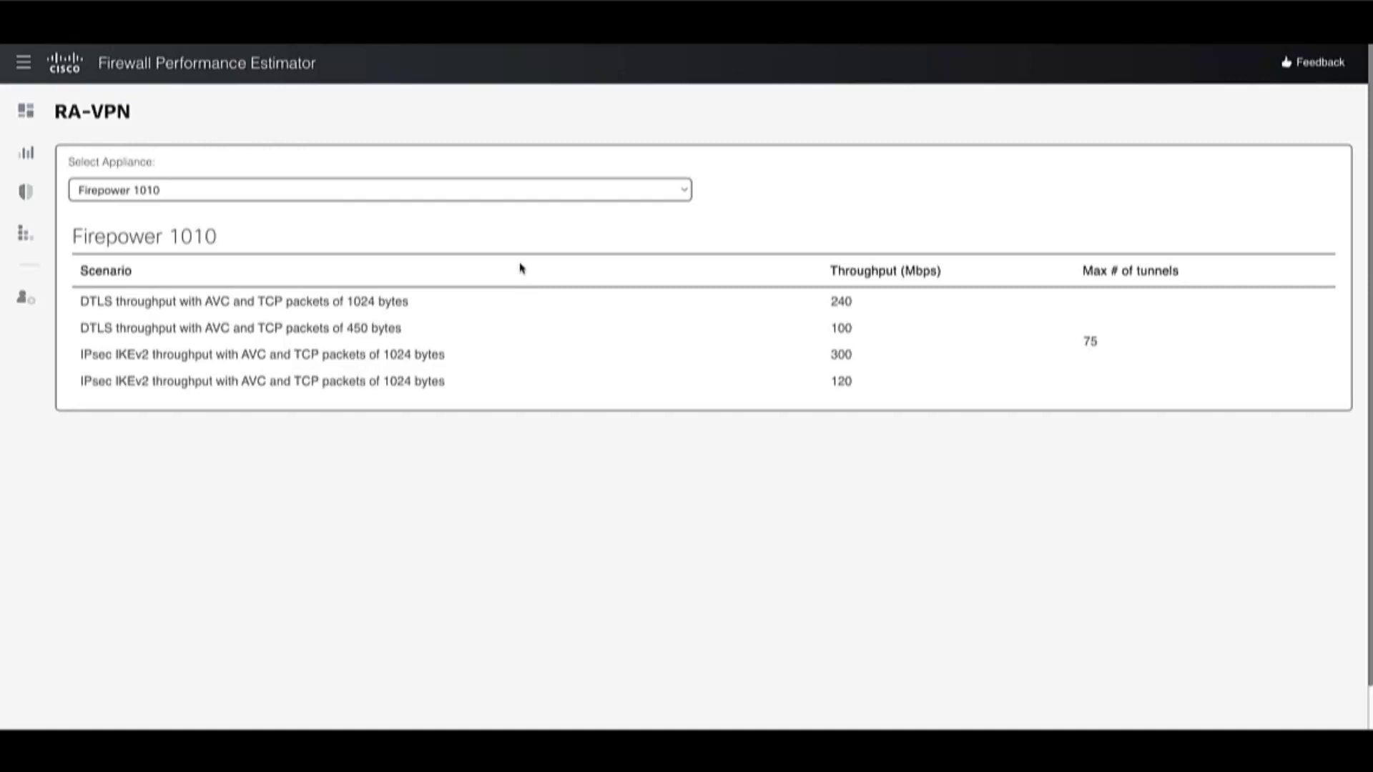
click(546, 199)
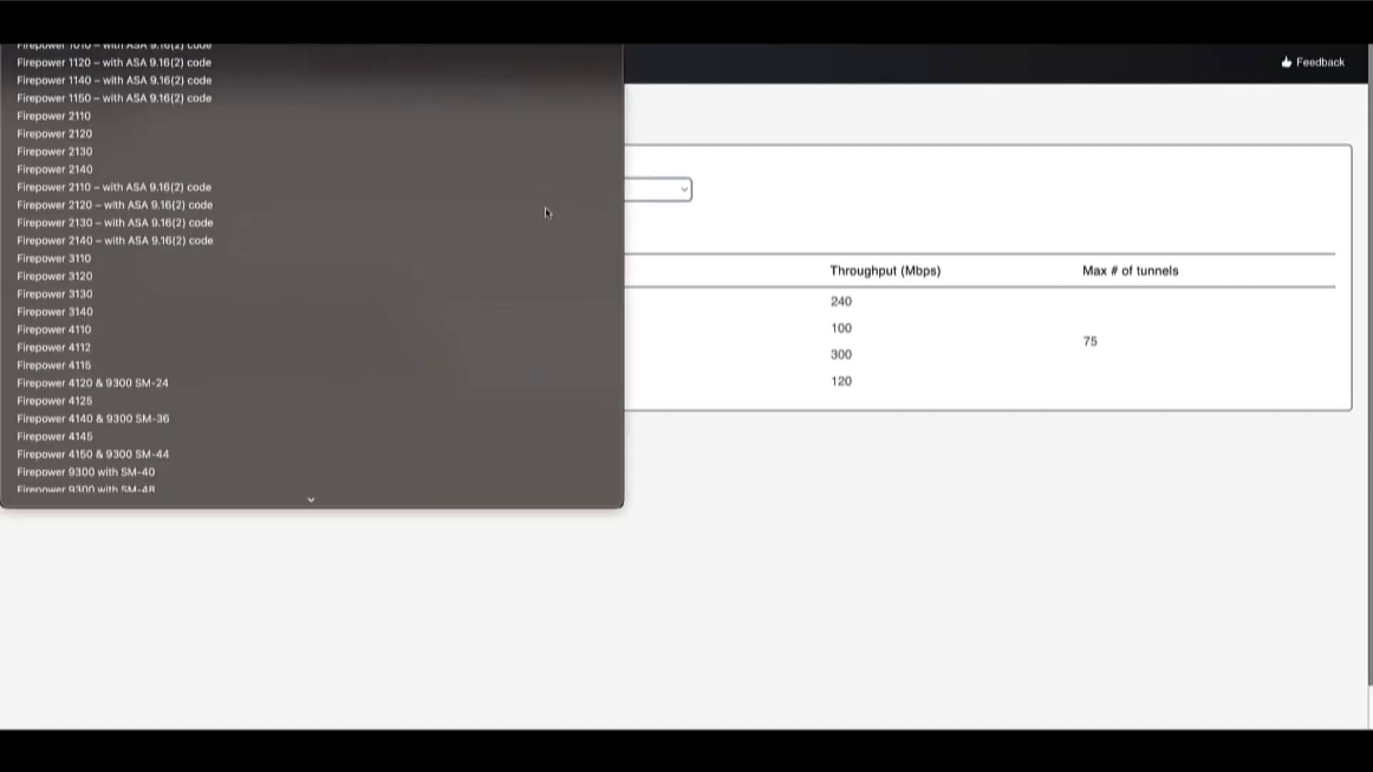
key(Down)
key(Down)
key(Return)
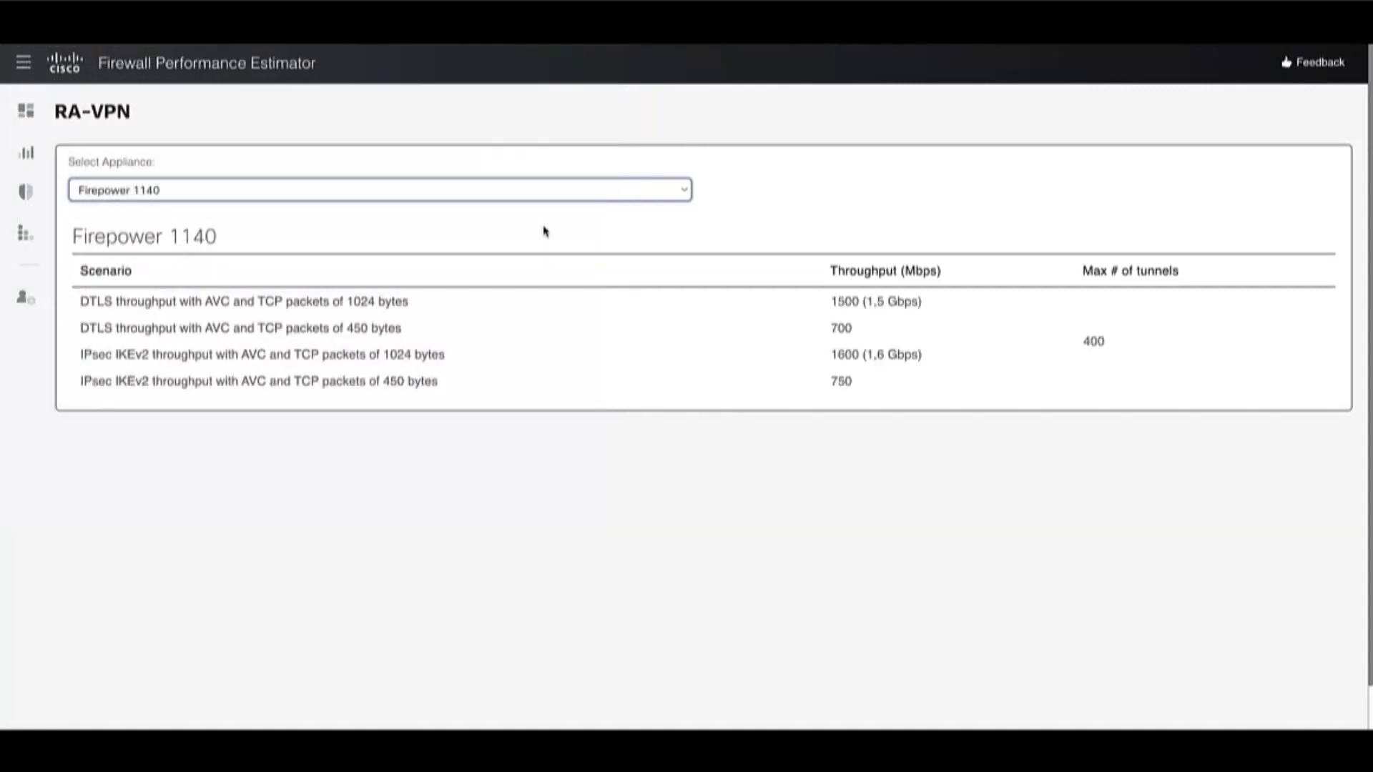